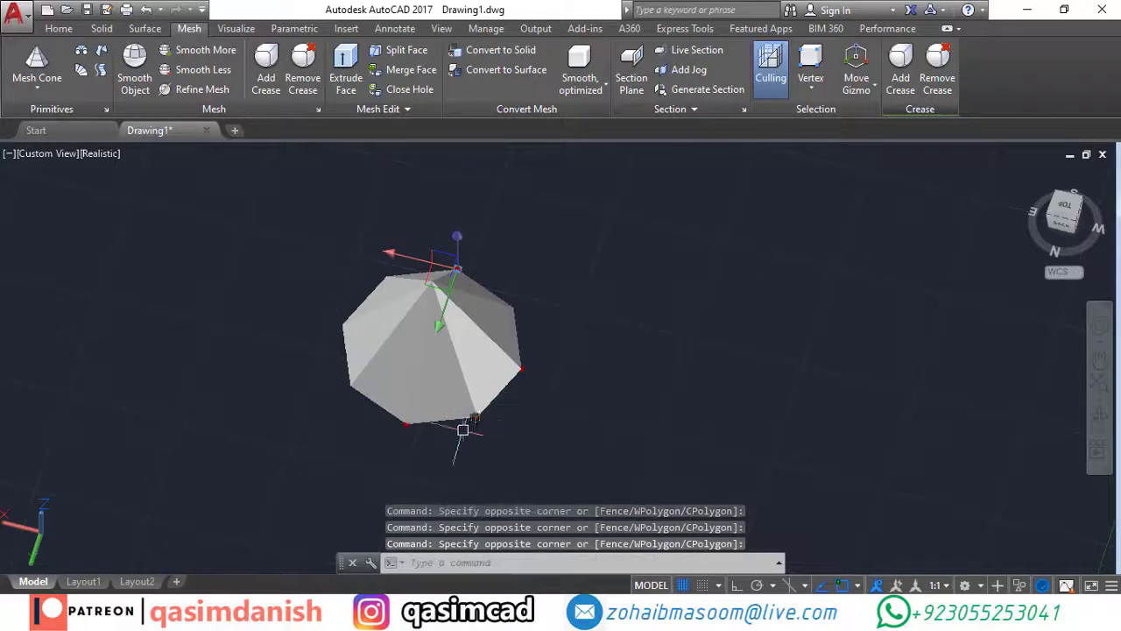
# Stretch alternate base corner vertices of the mesh cone downward along the Z axis into points.
pyautogui.keyDown('shift'); pyautogui.moveTo(462, 429); pyautogui.dragTo(583, 313, button='middle'); pyautogui.keyUp('shift')
pyautogui.click(396, 391)
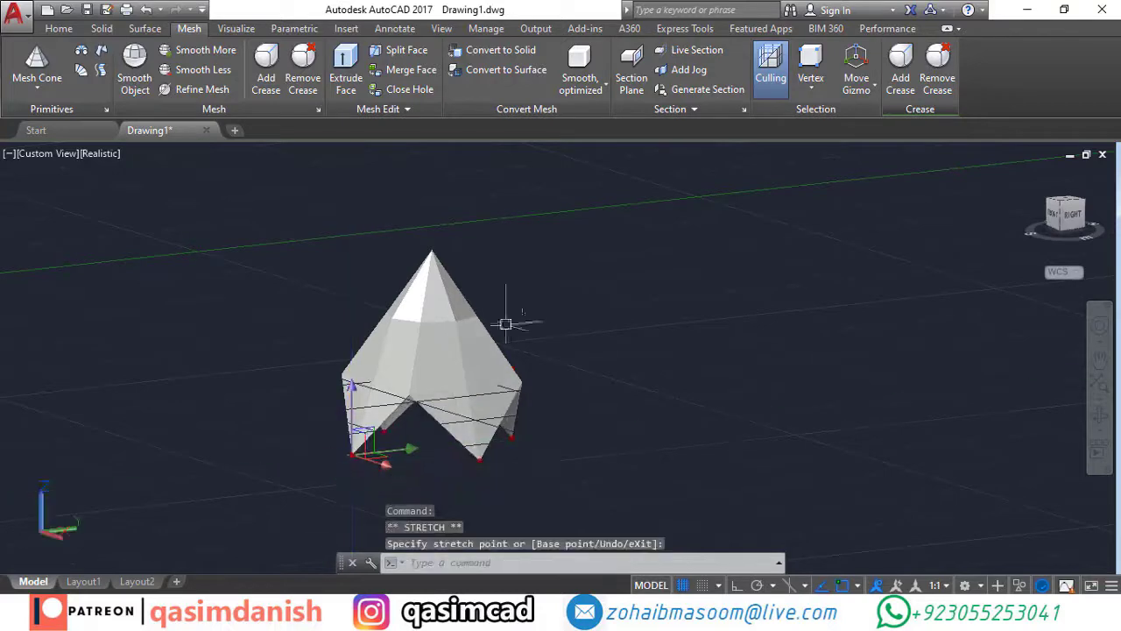
pyautogui.keyDown('shift'); pyautogui.moveTo(505, 324); pyautogui.dragTo(681, 388, button='middle'); pyautogui.keyUp('shift')
pyautogui.scroll(4, 517, 385)
pyautogui.click(313, 552)
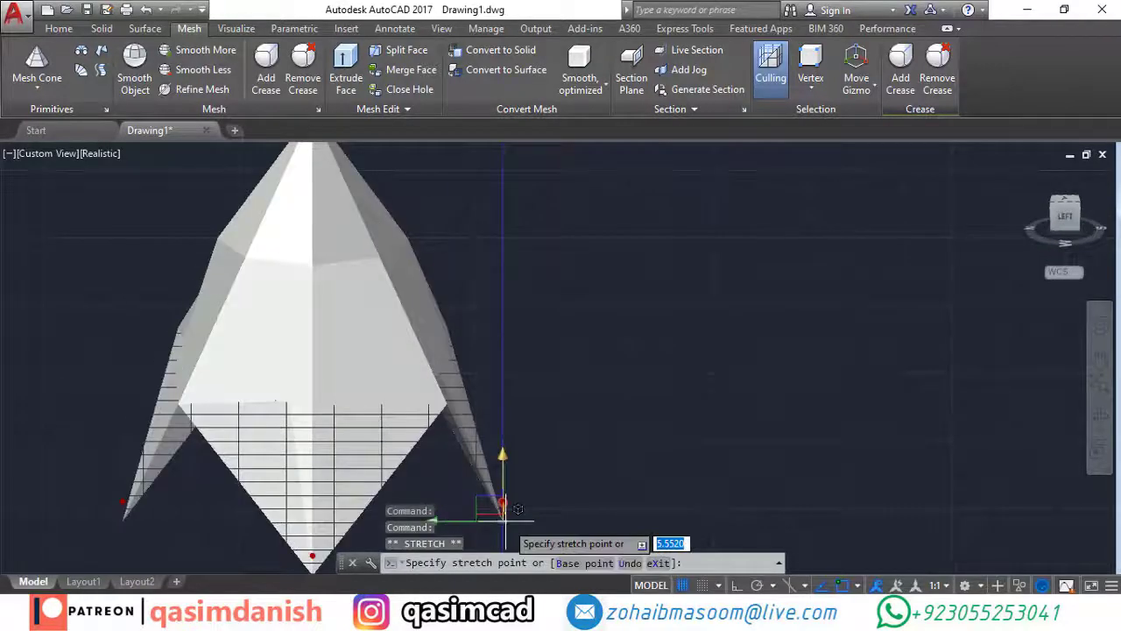
# Try increasing the smoothness of the stretched mesh cone and inspect its shape.
pyautogui.click(189, 51)
pyautogui.keyDown('shift'); pyautogui.moveTo(473, 307); pyautogui.dragTo(320, 375, button='middle'); pyautogui.keyUp('shift')
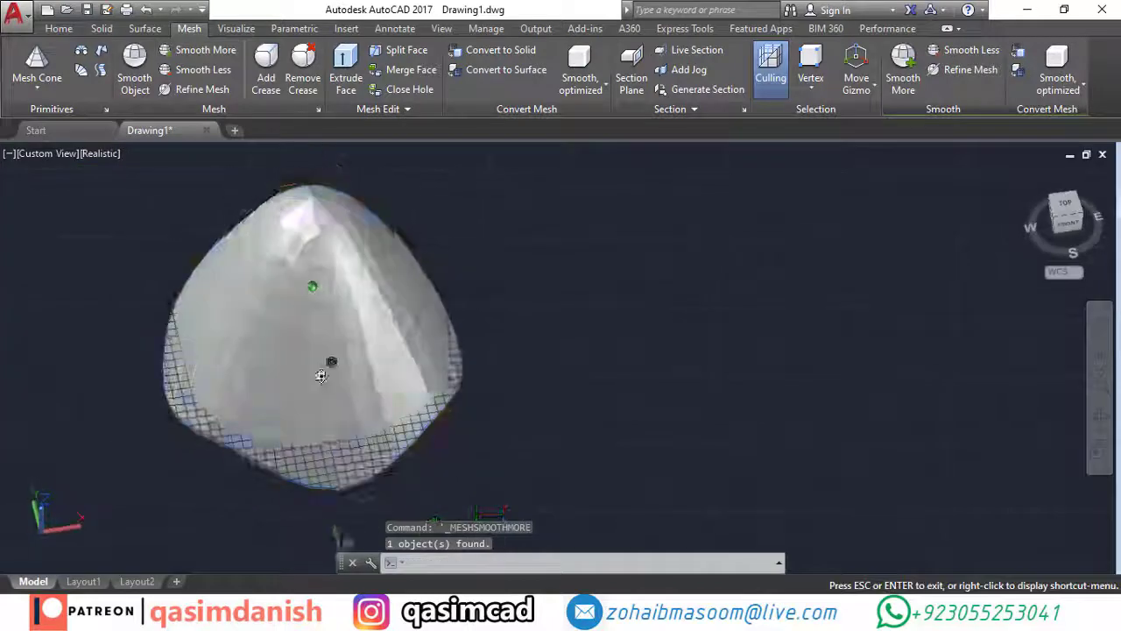
pyautogui.keyDown('shift'); pyautogui.moveTo(409, 319); pyautogui.dragTo(550, 407, button='middle'); pyautogui.keyUp('shift')
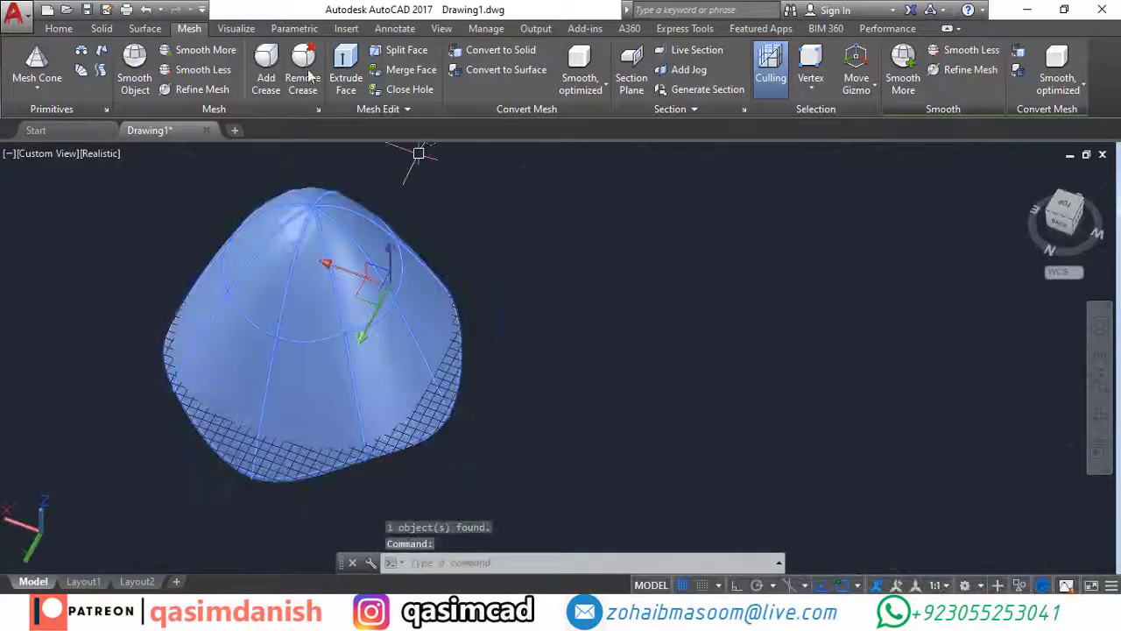
# Undo the smoothing of the mesh cone.
pyautogui.hotkey('ctrl', 'z')
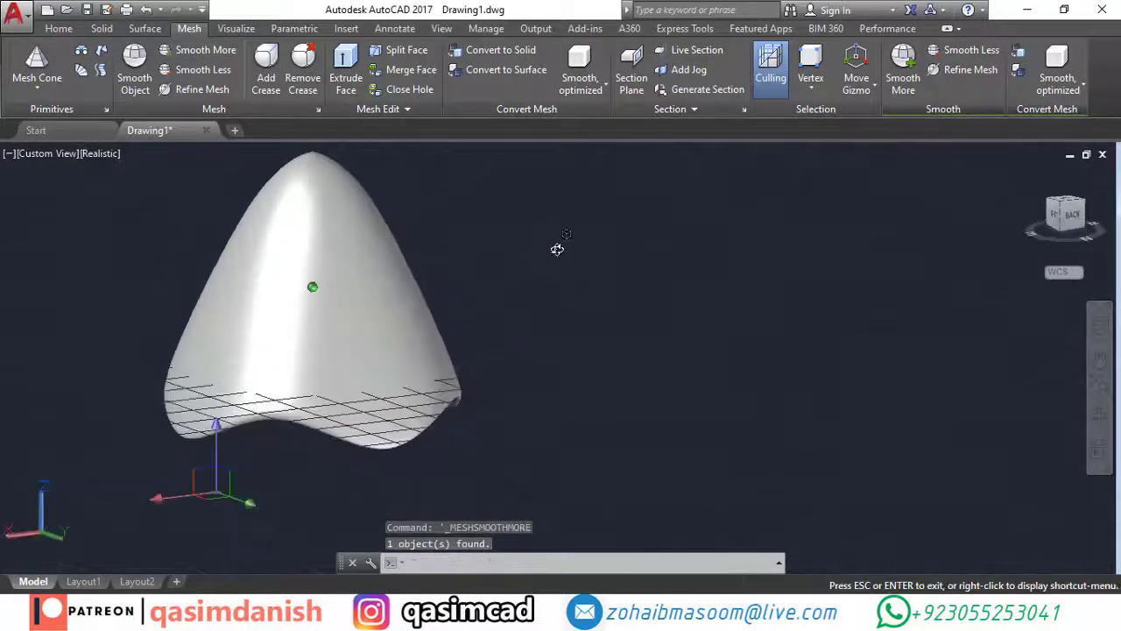
pyautogui.hotkey('ctrl', 'z')
pyautogui.hotkey('ctrl', 'z')
pyautogui.hotkey('ctrl', 'z')
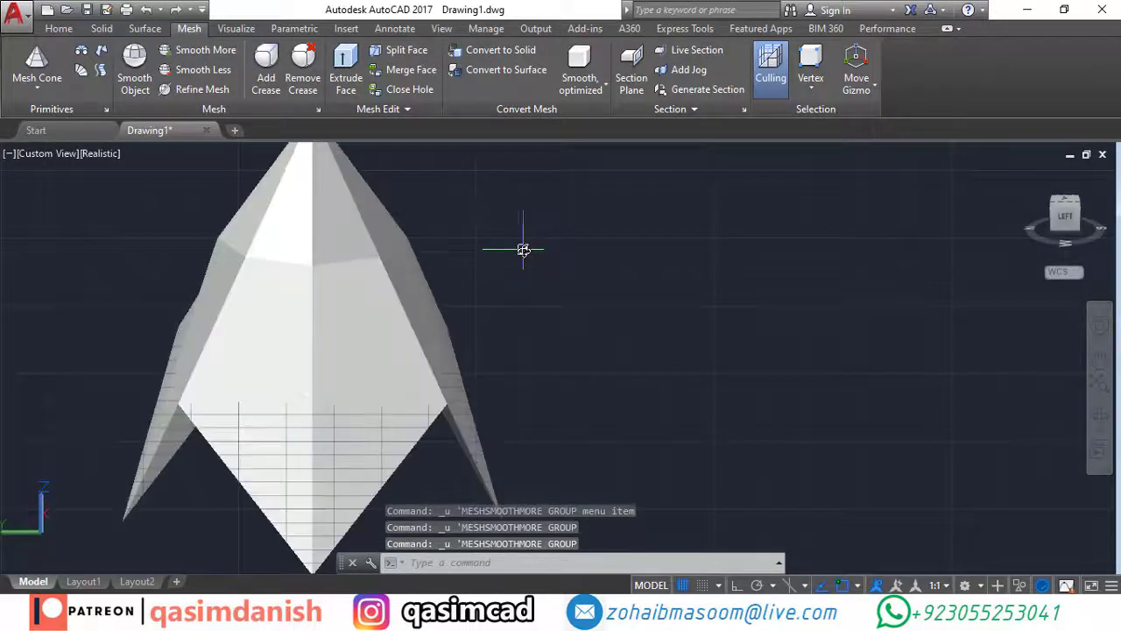
# Set the subobject filter to Vertex and stretch the cone's west base vertex 5 units outward along the X axis.
pyautogui.keyDown('shift'); pyautogui.moveTo(520, 248); pyautogui.dragTo(674, 403, button='middle'); pyautogui.keyUp('shift')
pyautogui.click(816, 77)
pyautogui.click(871, 148)
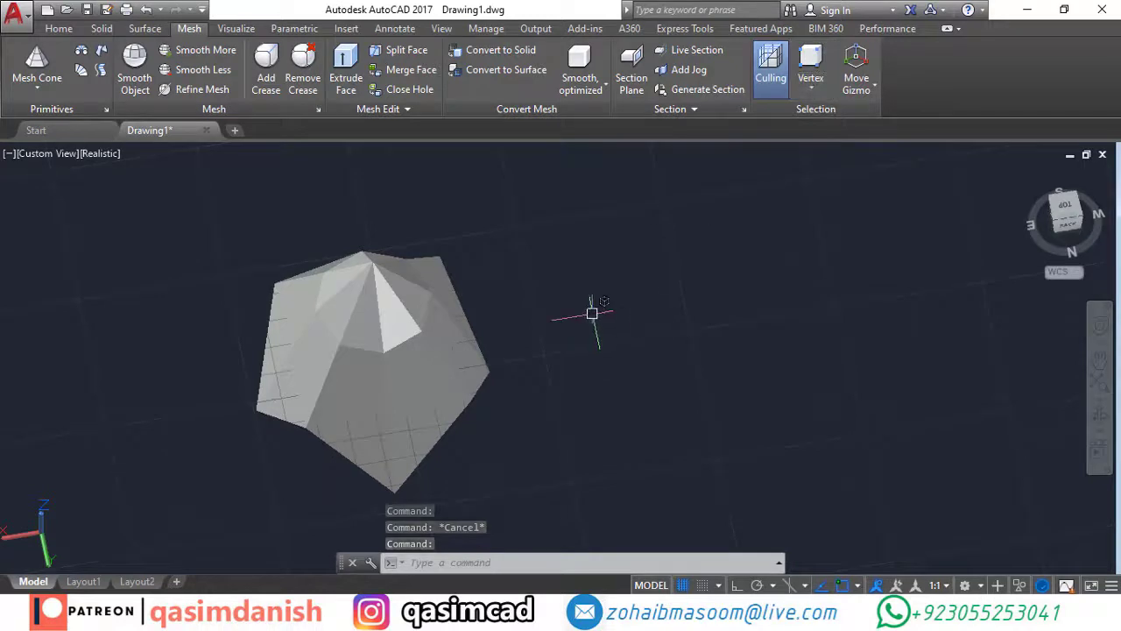
pyautogui.keyDown('shift'); pyautogui.moveTo(592, 314); pyautogui.dragTo(566, 358, button='middle'); pyautogui.keyUp('shift')
pyautogui.click(587, 318)
pyautogui.click(489, 388)
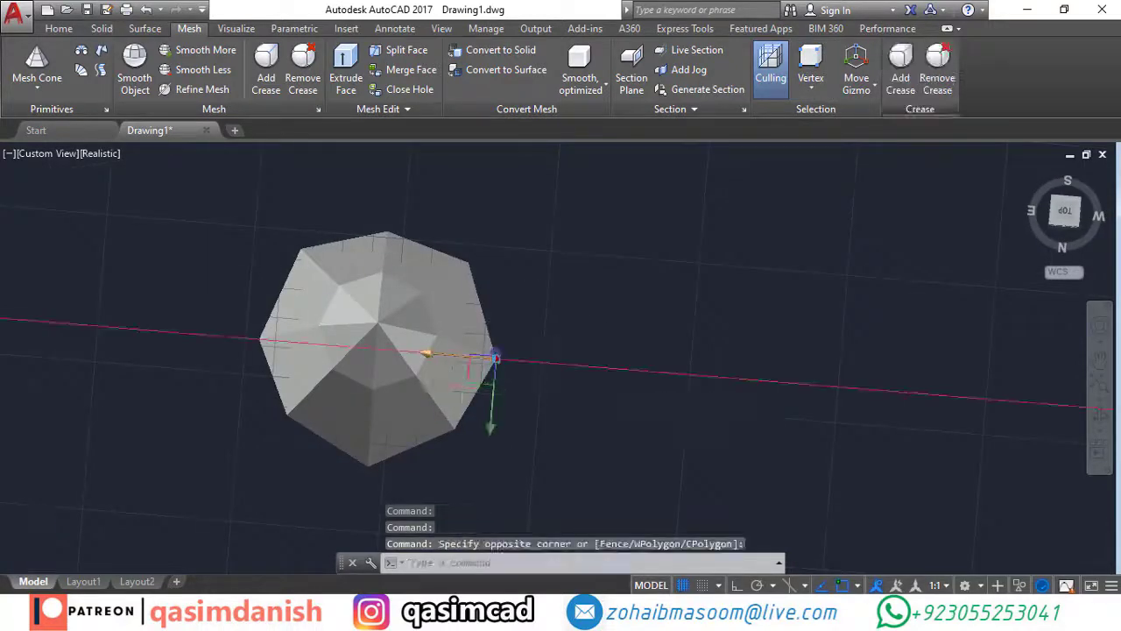
pyautogui.click(496, 358)
pyautogui.press('Return')
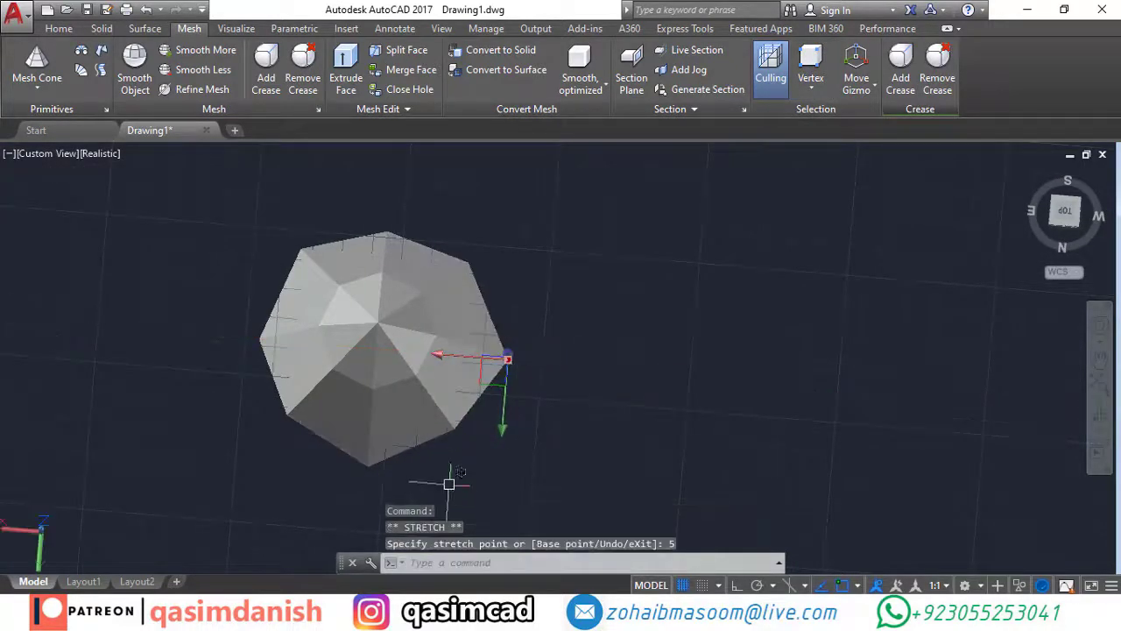
# Stretch the north and south base vertices of the cone 5 units outward each along the Y axis.
pyautogui.click(318, 444)
pyautogui.click(367, 464)
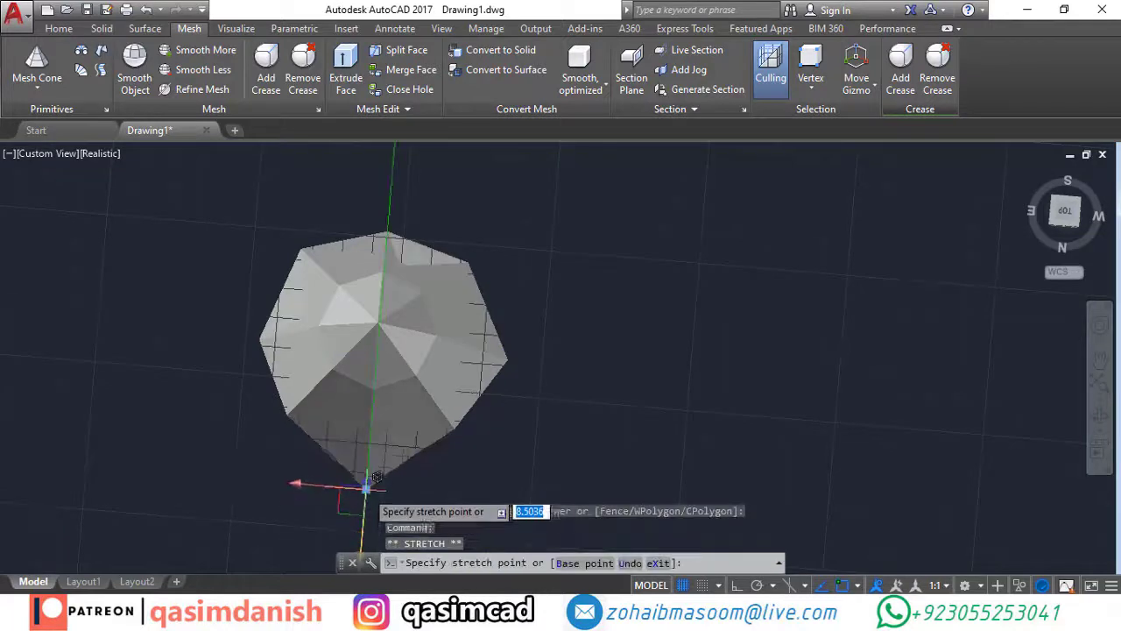
pyautogui.write('5')
pyautogui.press('Return')
pyautogui.click(463, 245)
pyautogui.click(374, 234)
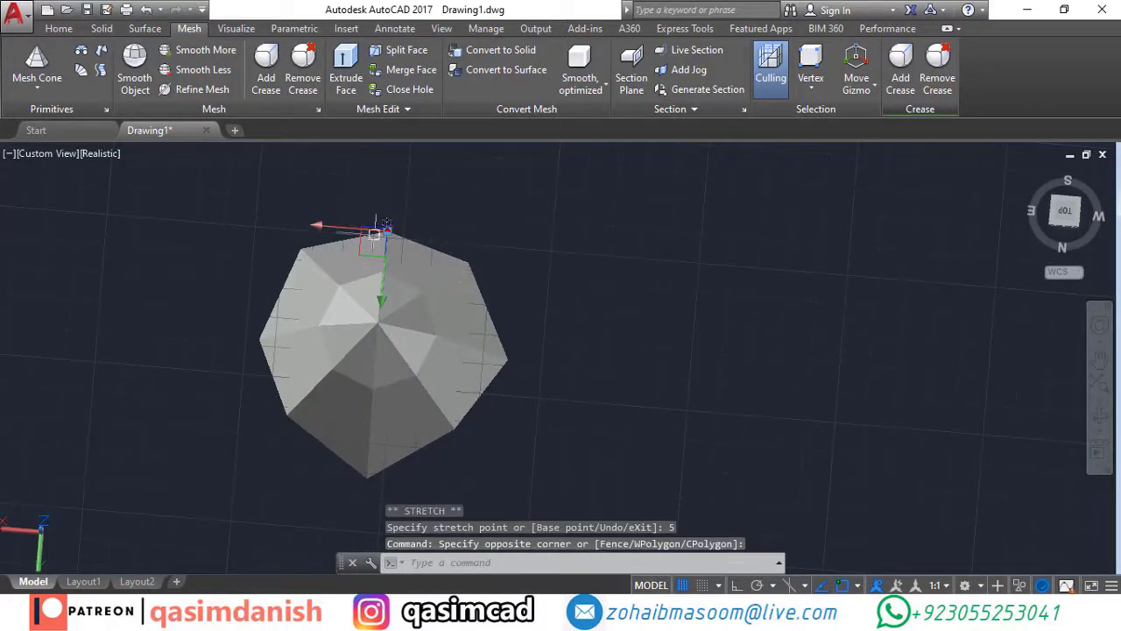
pyautogui.click(387, 229)
pyautogui.write('5')
pyautogui.press('Return')
# Stretch the east base vertex of the cone 5 units outward along the X axis.
pyautogui.click(191, 276)
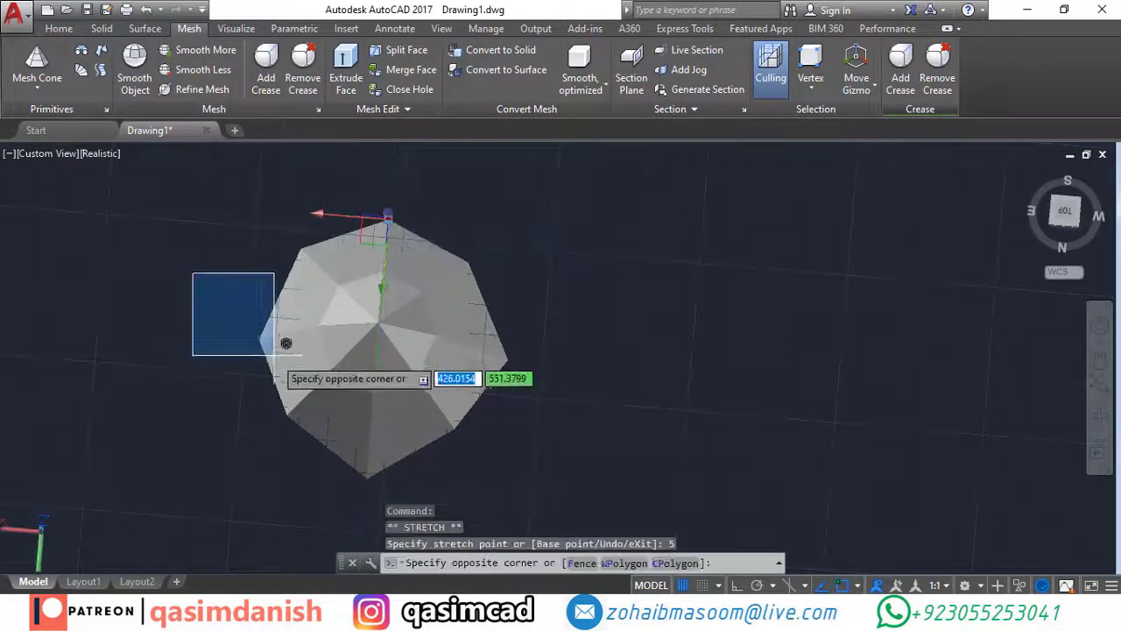
pyautogui.click(278, 351)
pyautogui.click(258, 336)
pyautogui.press('Return')
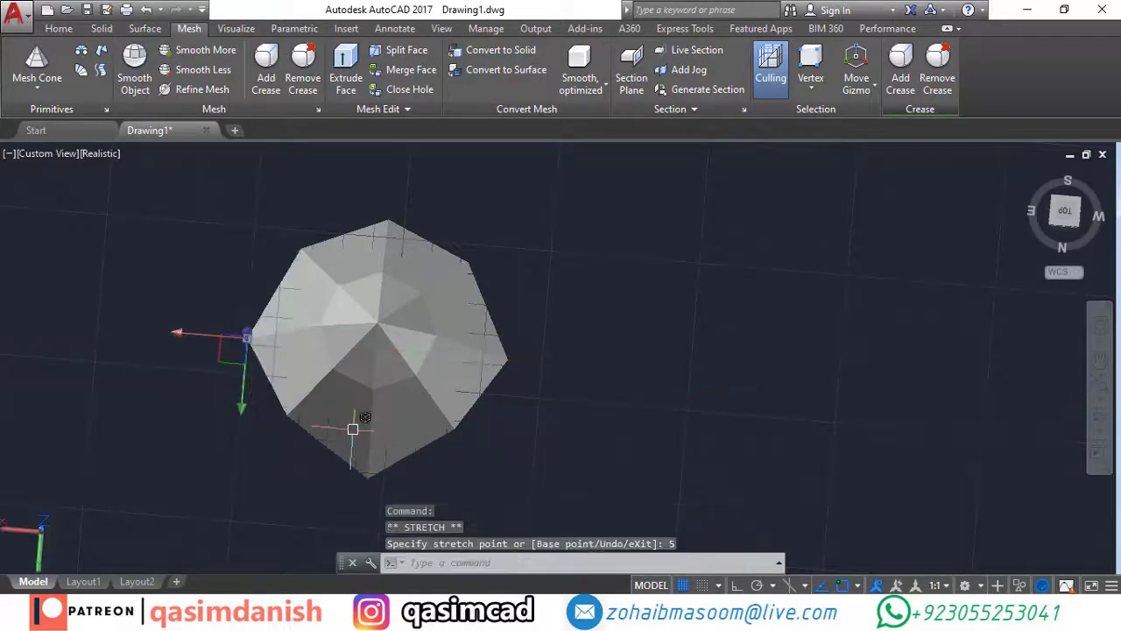
# Stretch the cone's north and west base vertices further outward along their axes, freehand.
pyautogui.keyDown('shift'); pyautogui.moveTo(353, 430); pyautogui.dragTo(290, 288, button='middle'); pyautogui.keyUp('shift')
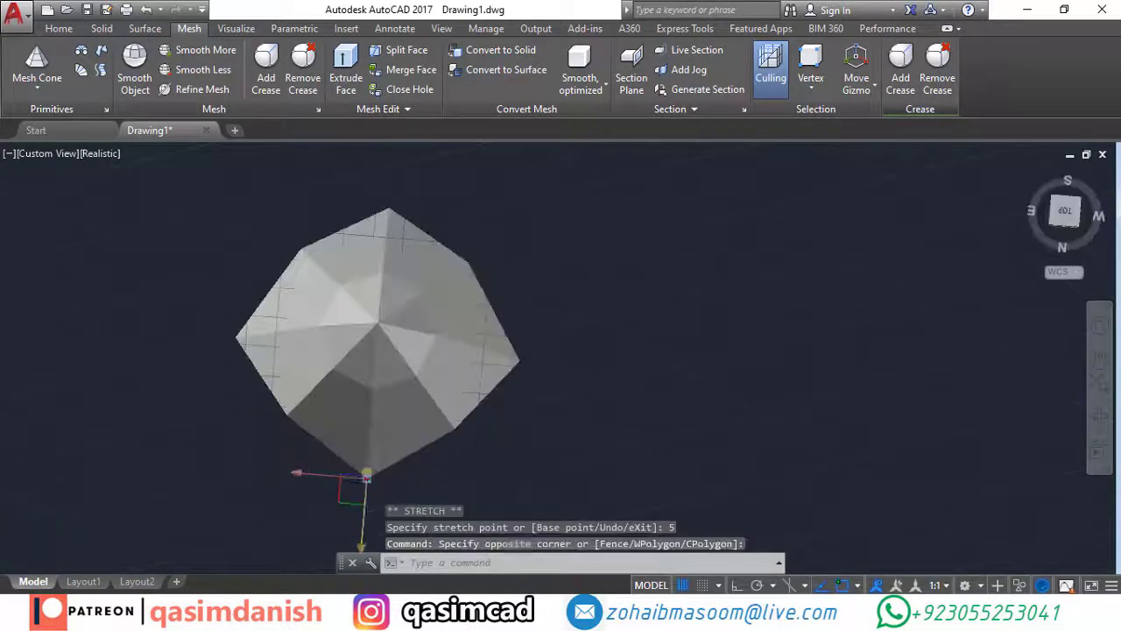
pyautogui.click(366, 474)
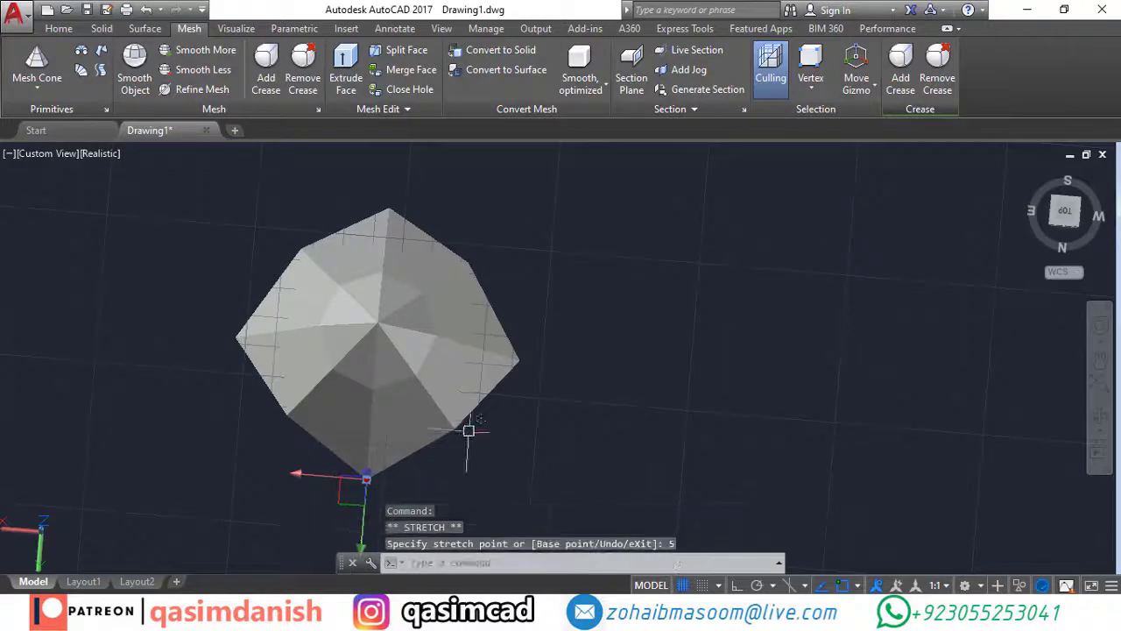
pyautogui.click(393, 398)
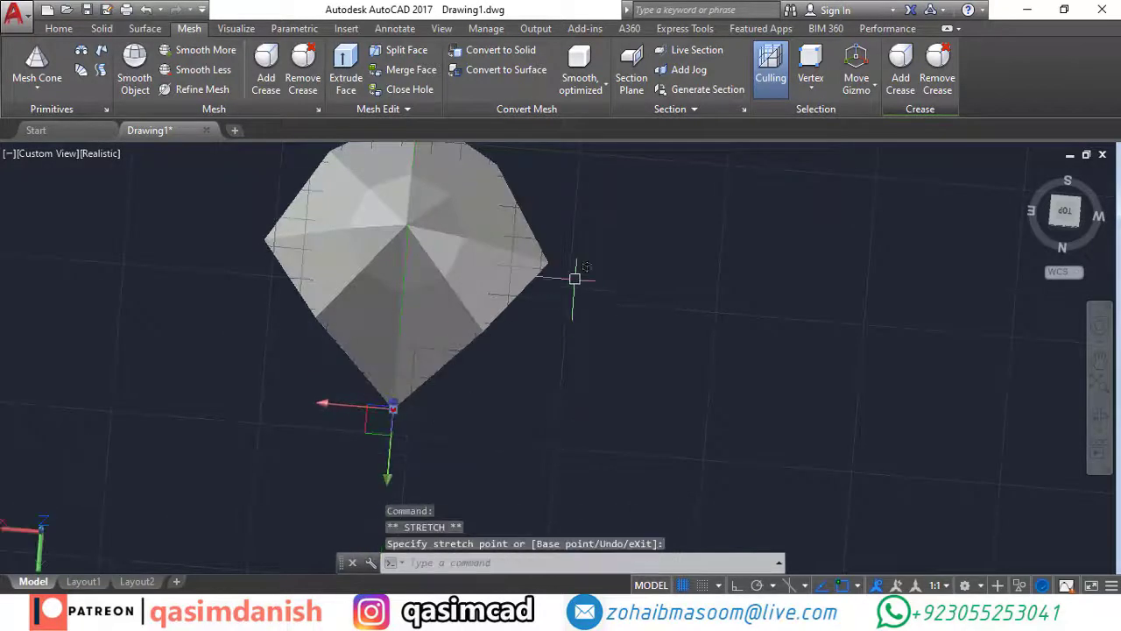
pyautogui.click(548, 262)
pyautogui.click(570, 263)
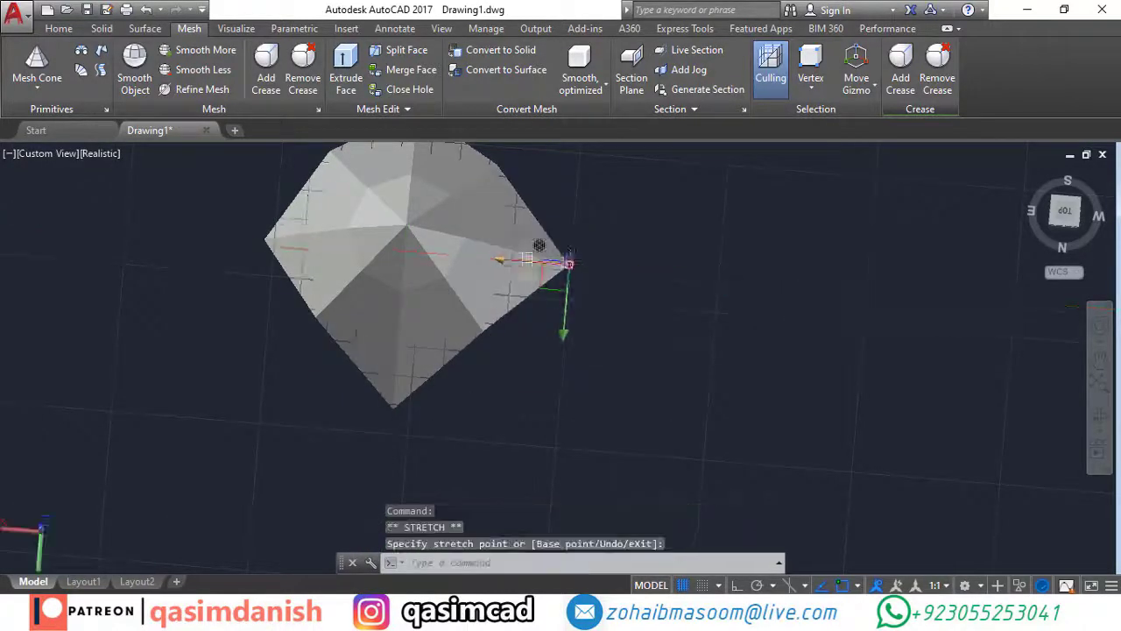
pyautogui.moveTo(538, 246); pyautogui.dragTo(617, 324, button='middle')
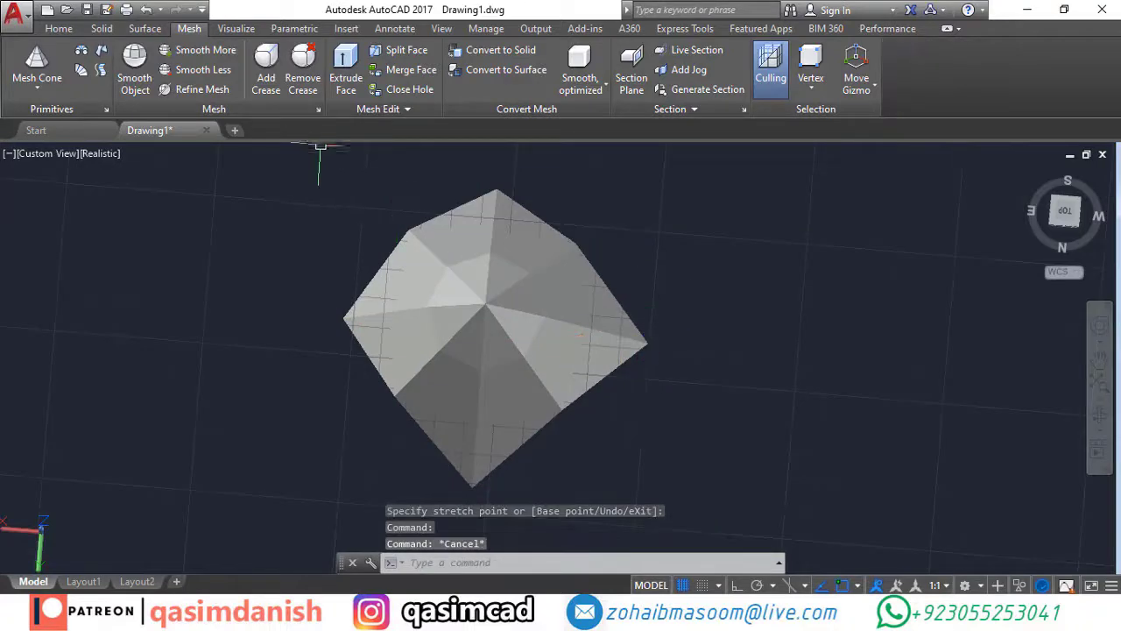
# Raise the smoothness of the stretched cone mesh by four levels with Smooth More.
pyautogui.click(202, 50)
pyautogui.click(421, 273)
pyautogui.press('Return')
pyautogui.keyDown('shift'); pyautogui.moveTo(420, 298); pyautogui.dragTo(386, 180, button='middle'); pyautogui.keyUp('shift')
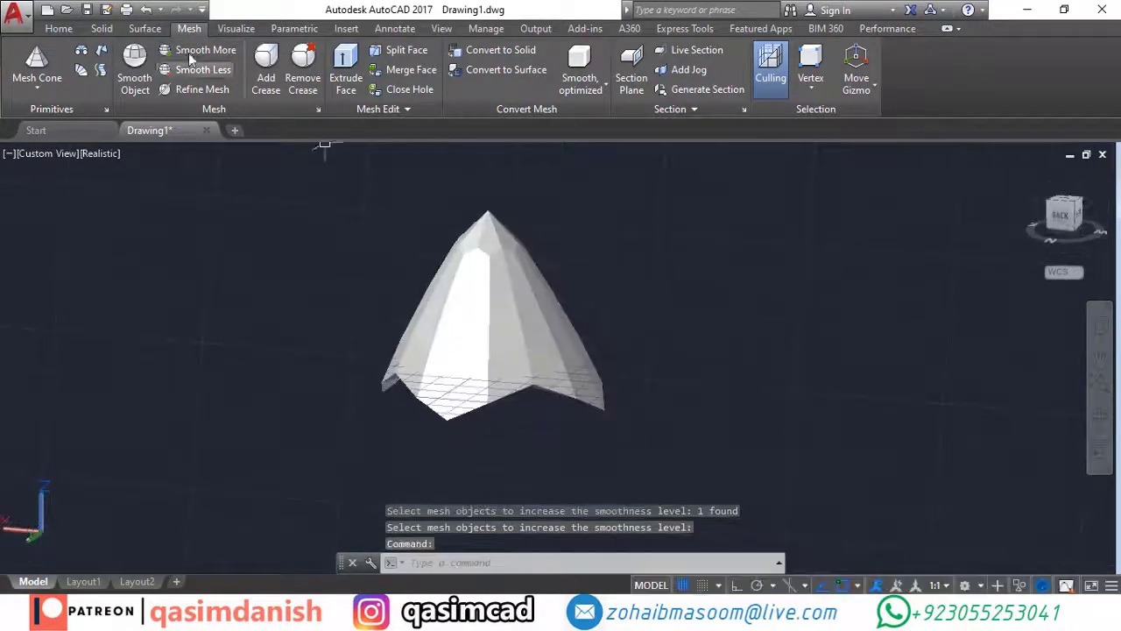
pyautogui.click(202, 50)
pyautogui.click(473, 303)
pyautogui.press('Return')
pyautogui.press('Return')
pyautogui.click(501, 293)
pyautogui.press('Return')
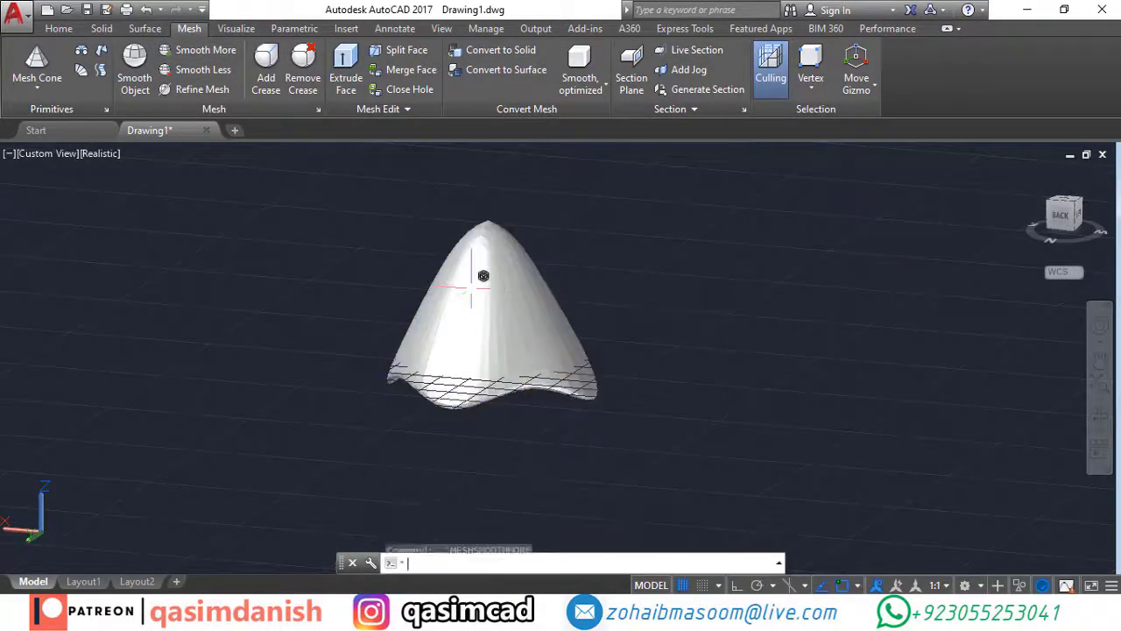
pyautogui.press('Return')
pyautogui.click(513, 316)
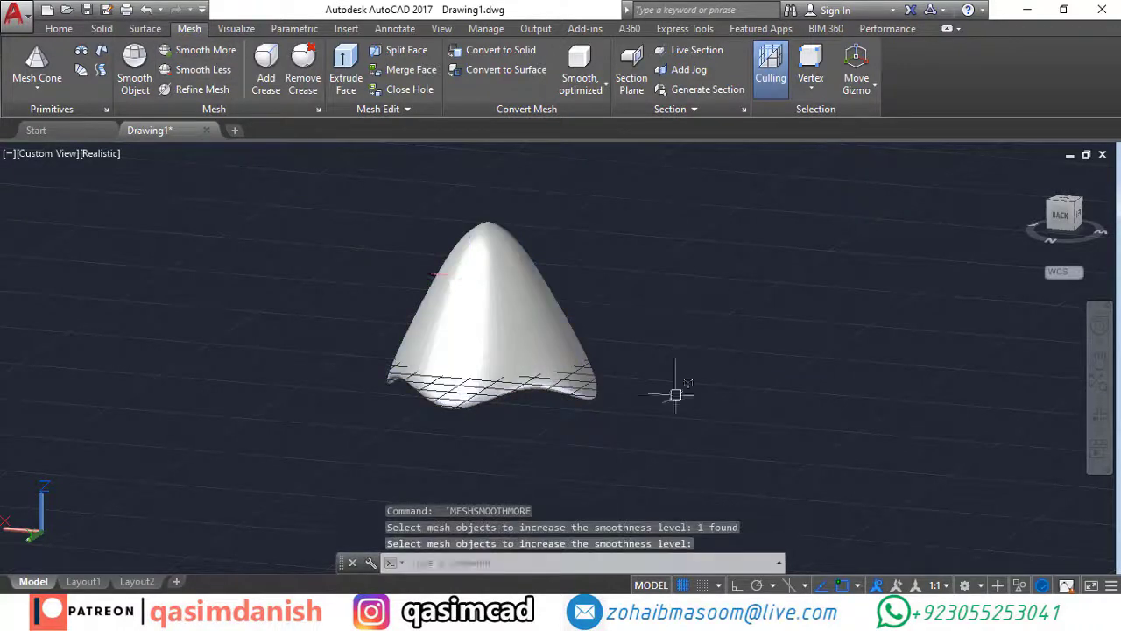
pyautogui.keyDown('shift'); pyautogui.moveTo(671, 388); pyautogui.dragTo(581, 400, button='middle'); pyautogui.keyUp('shift')
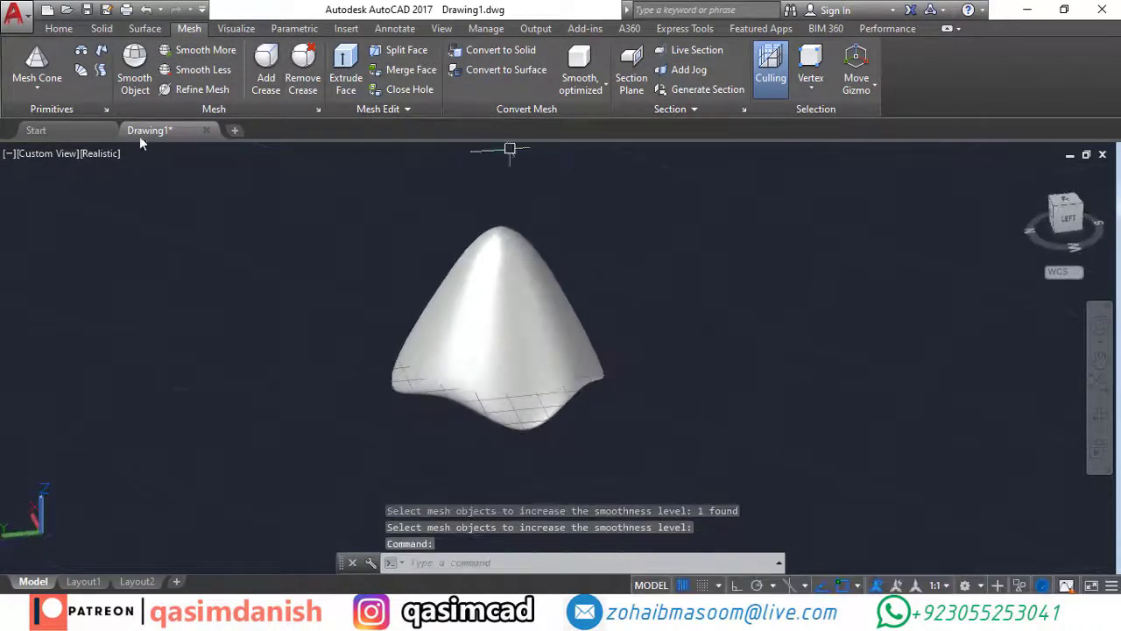
# Set the visual style to 2D Wireframe and clear the vertex subobject filter.
pyautogui.click(101, 154)
pyautogui.click(166, 194)
pyautogui.write('s')
pyautogui.press('Escape')
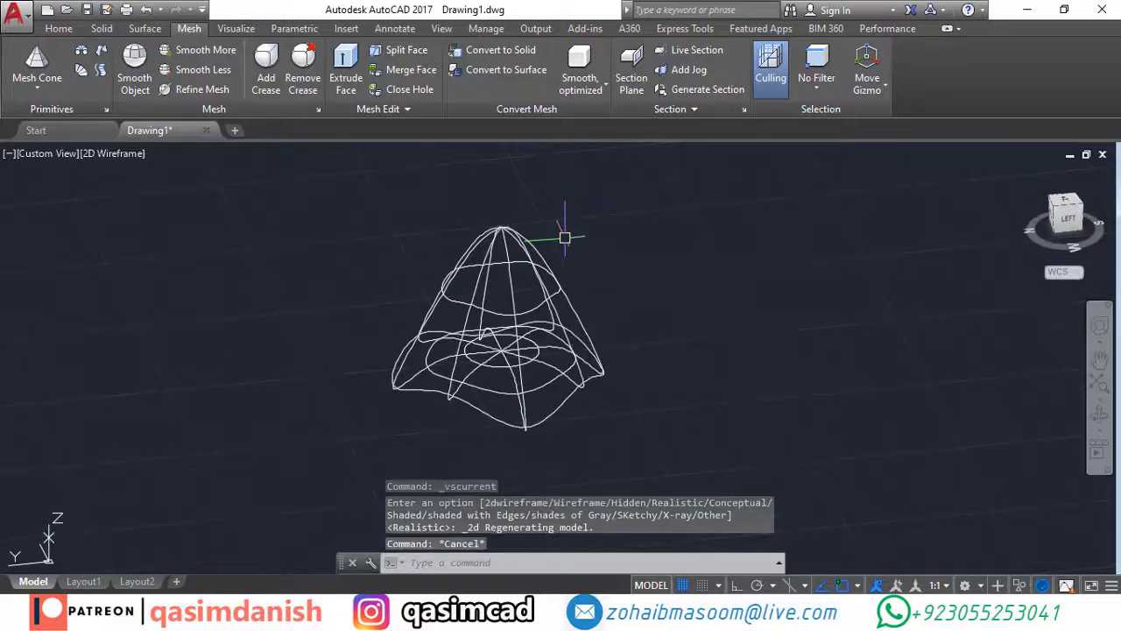
# Copy the smoothed cone mesh 25 units straight up along Z with Ortho on.
pyautogui.write('ct o')
pyautogui.press('Return')
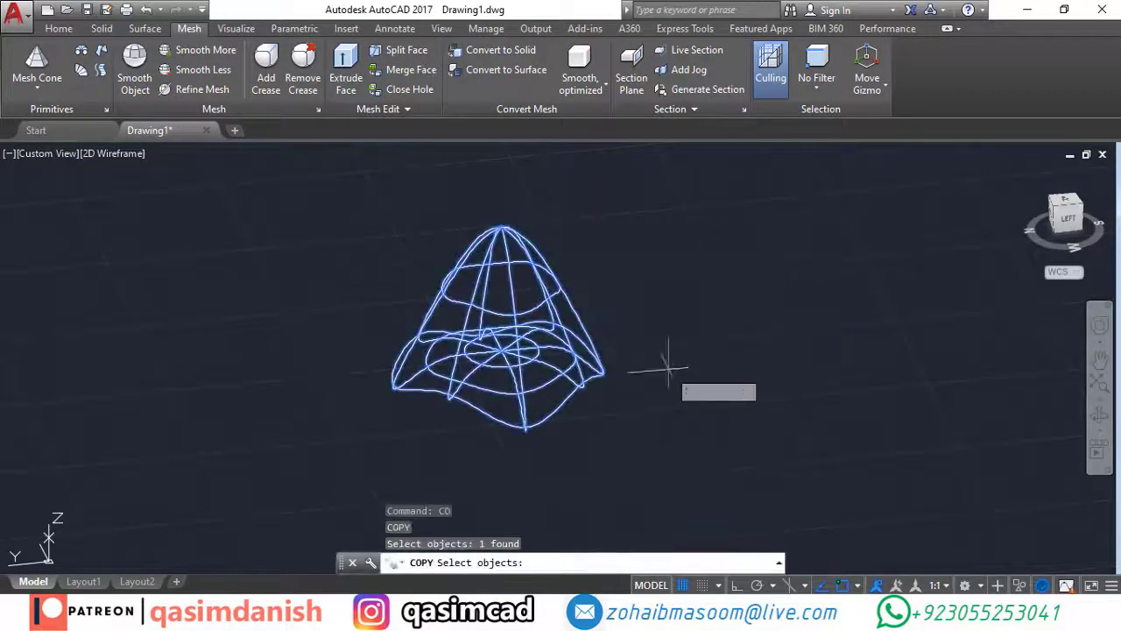
pyautogui.press('Return')
pyautogui.click(663, 426)
pyautogui.press('F8')
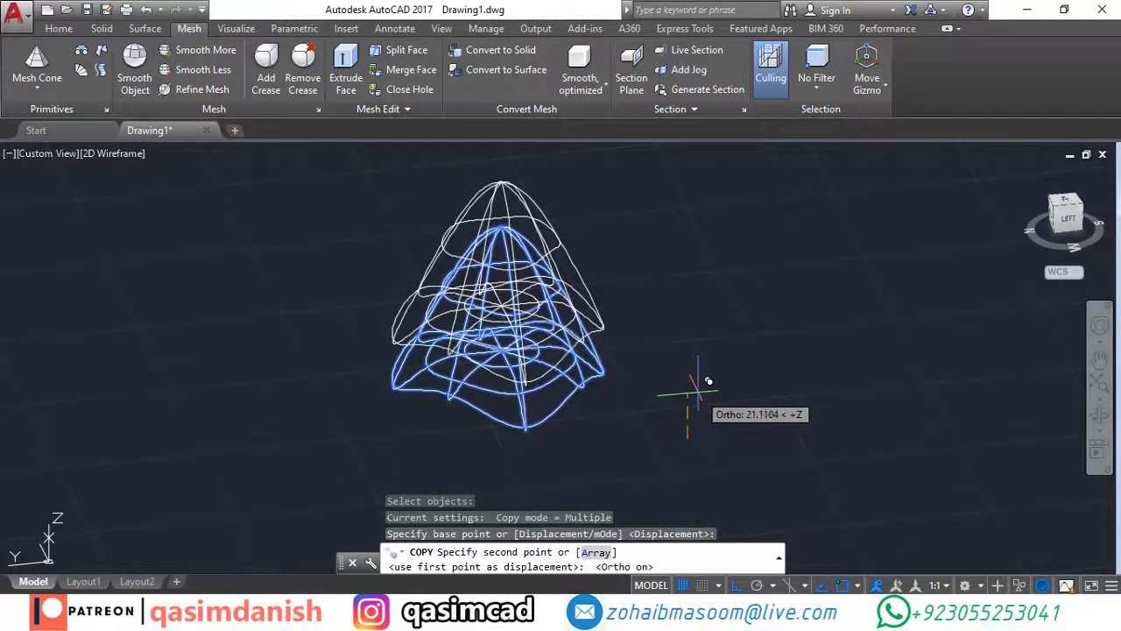
pyautogui.write('25')
pyautogui.press('Return')
pyautogui.press('Escape')
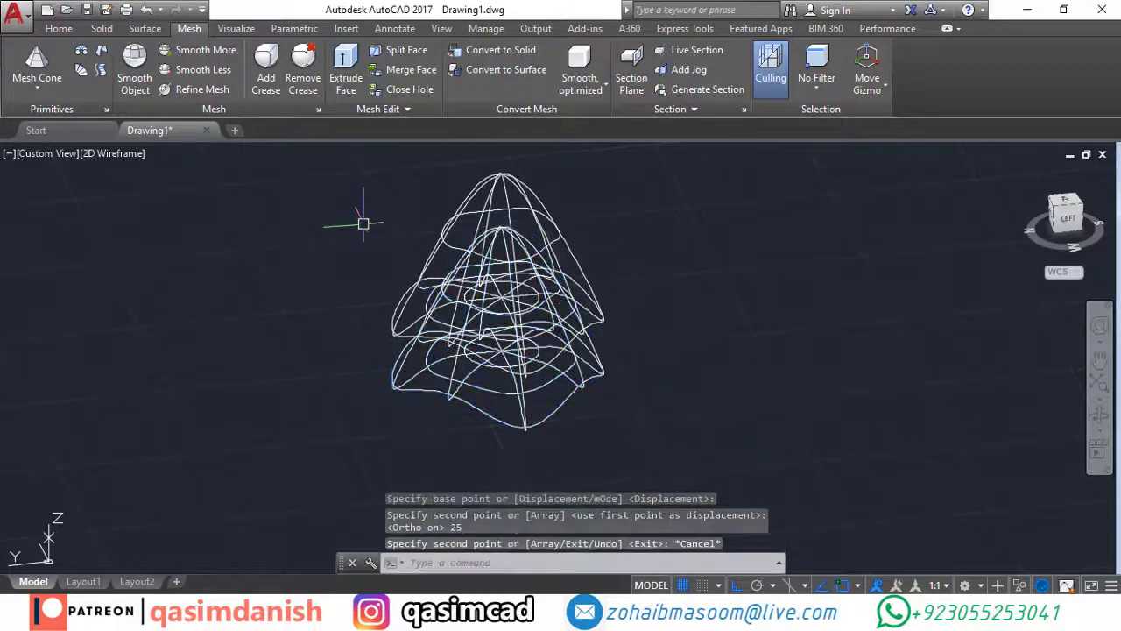
# Scale the upper cone copy down slightly, using its apex as the base point.
pyautogui.press('Return')
pyautogui.click(513, 182)
pyautogui.scroll(5, 520, 172)
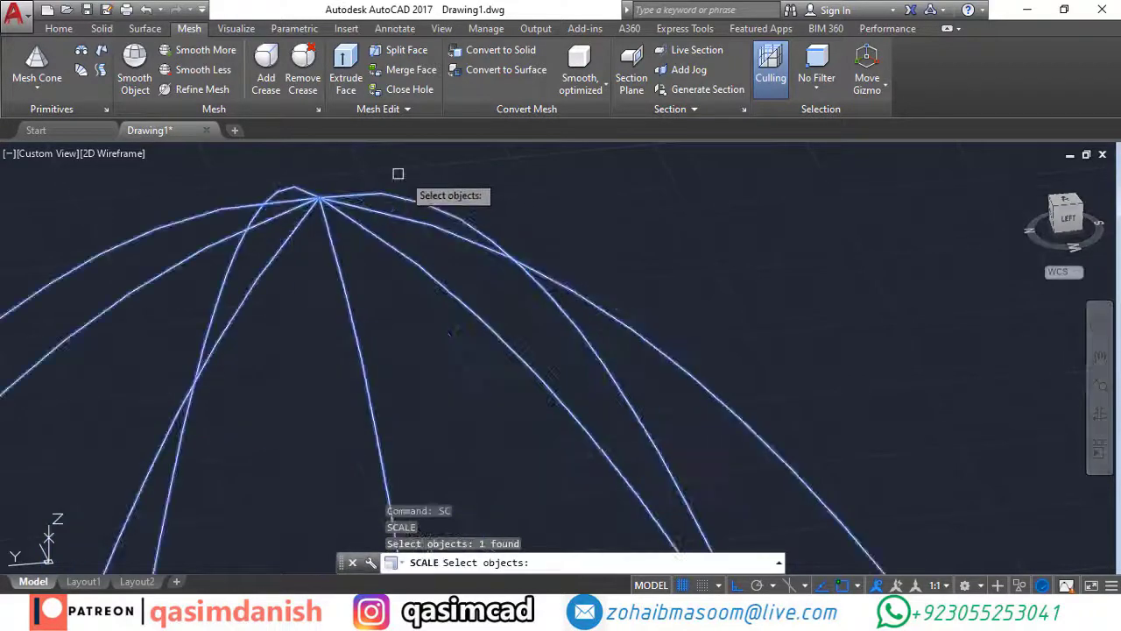
pyautogui.click(318, 198)
pyautogui.moveTo(336, 165); pyautogui.dragTo(458, 249, button='middle')
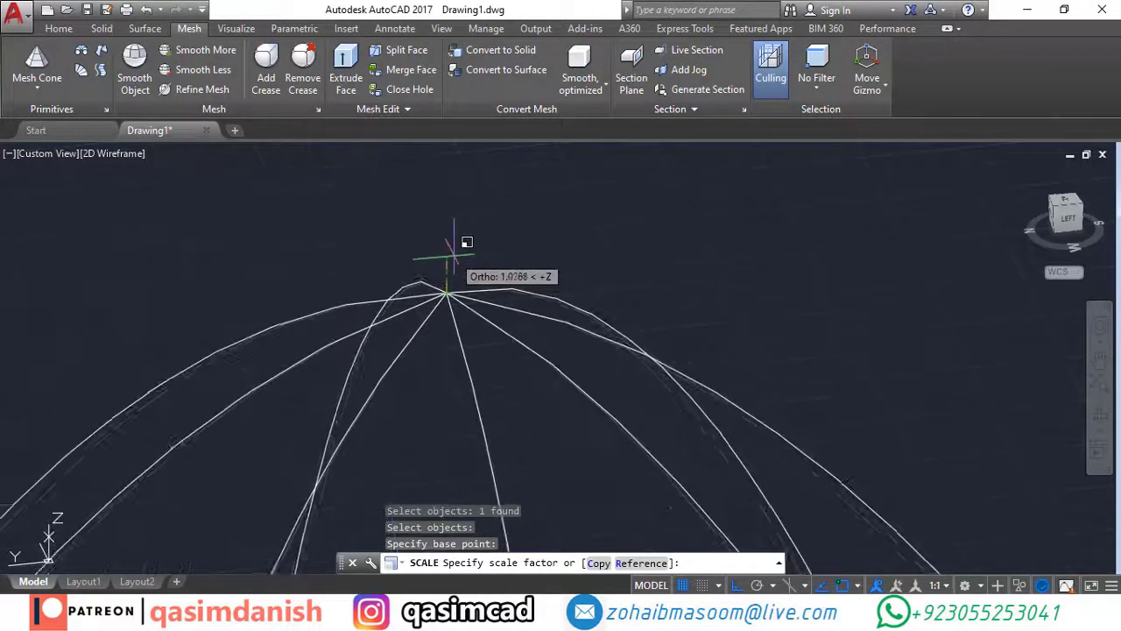
pyautogui.click(452, 261)
pyautogui.scroll(-7, 453, 263)
pyautogui.scroll(-6, 553, 281)
pyautogui.moveTo(595, 292); pyautogui.dragTo(598, 294, button='middle')
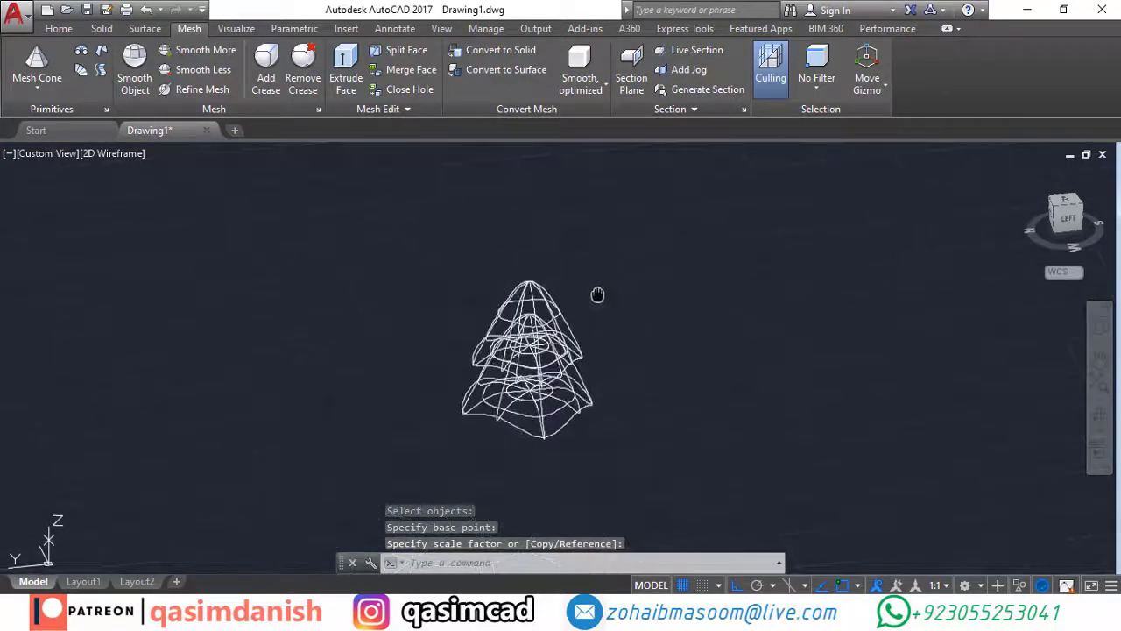
pyautogui.press('Return')
pyautogui.press('Escape')
# Copy the scaled second tier 25 units straight up along Z to add a third tier.
pyautogui.write('co')
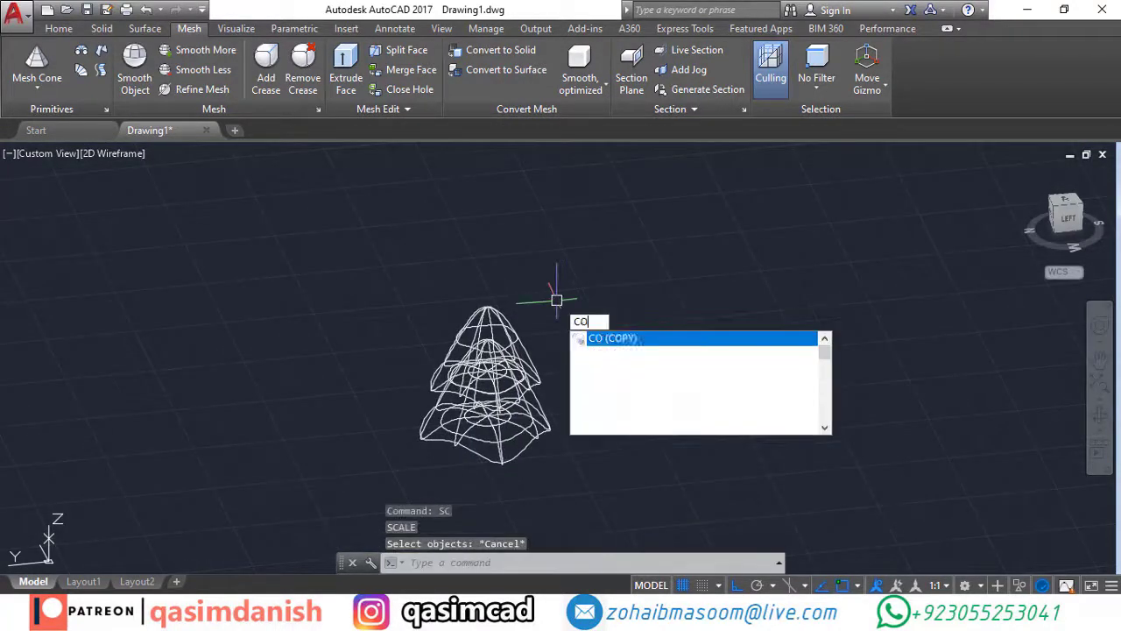
pyautogui.press('Return')
pyautogui.click(532, 366)
pyautogui.press('Return')
pyautogui.click(643, 434)
pyautogui.write('25')
pyautogui.press('Return')
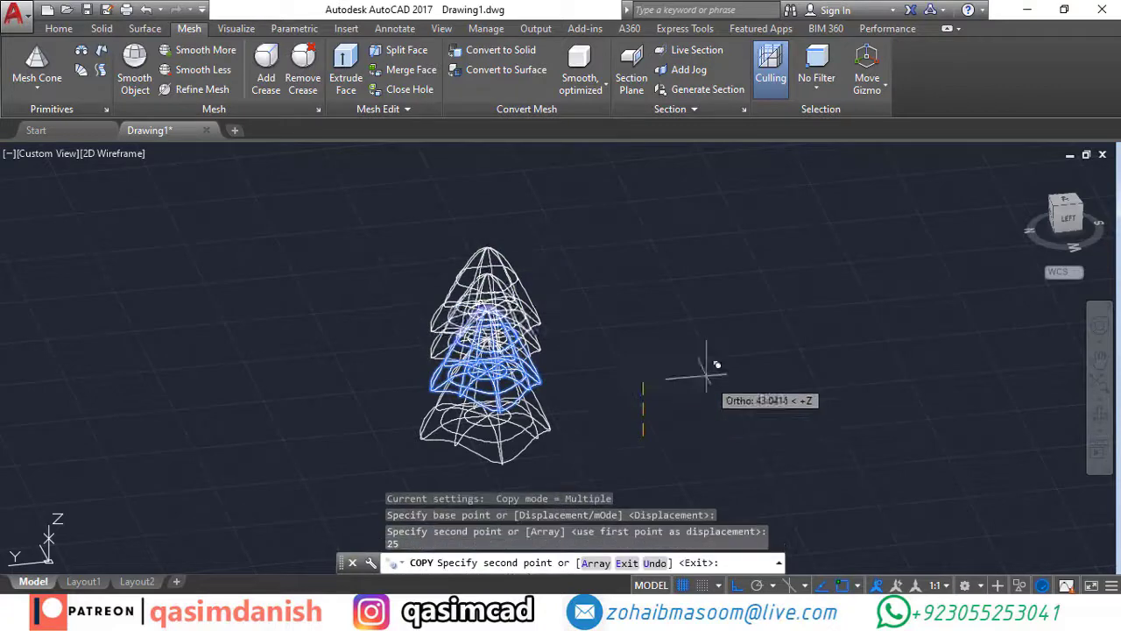
pyautogui.press('Escape')
# Scale the third tier down by a factor of about 0.62 from its apex.
pyautogui.scroll(7, 553, 272)
pyautogui.moveTo(380, 245); pyautogui.dragTo(448, 310, button='middle')
pyautogui.scroll(4, 435, 303)
pyautogui.write('sc')
pyautogui.press('Return')
pyautogui.click(433, 304)
pyautogui.press('Return')
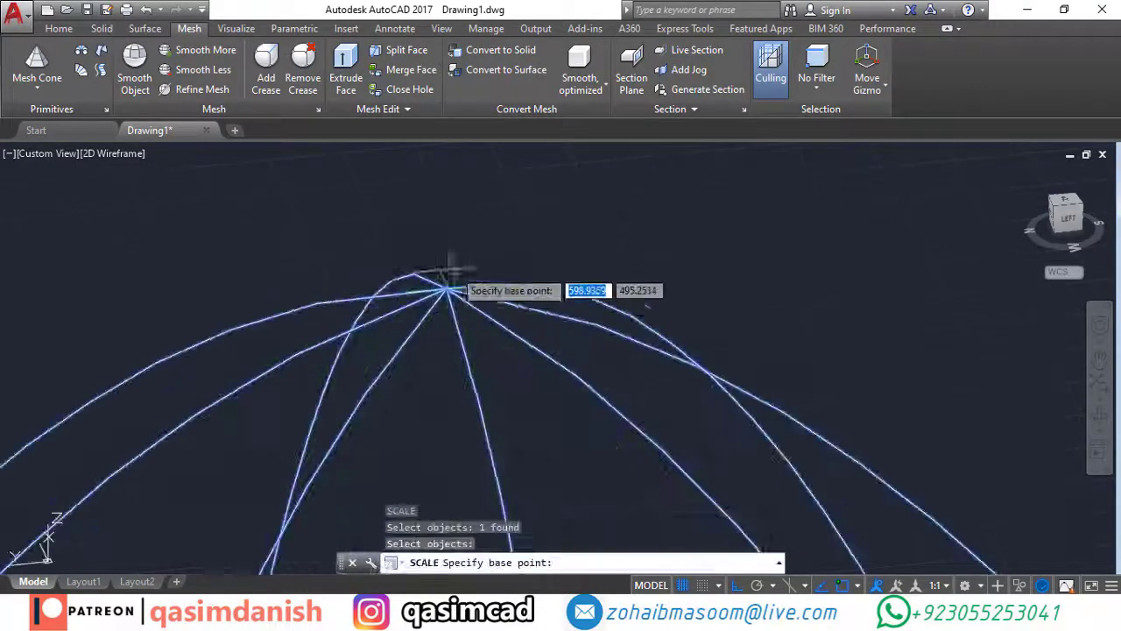
pyautogui.click(448, 286)
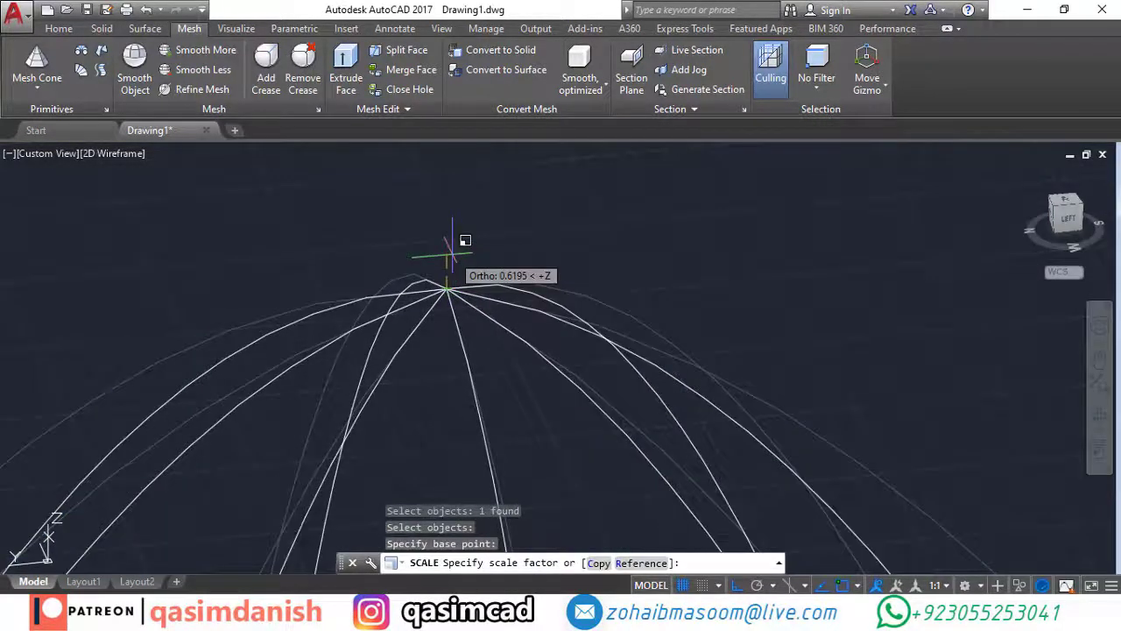
pyautogui.click(447, 254)
pyautogui.scroll(-6, 449, 251)
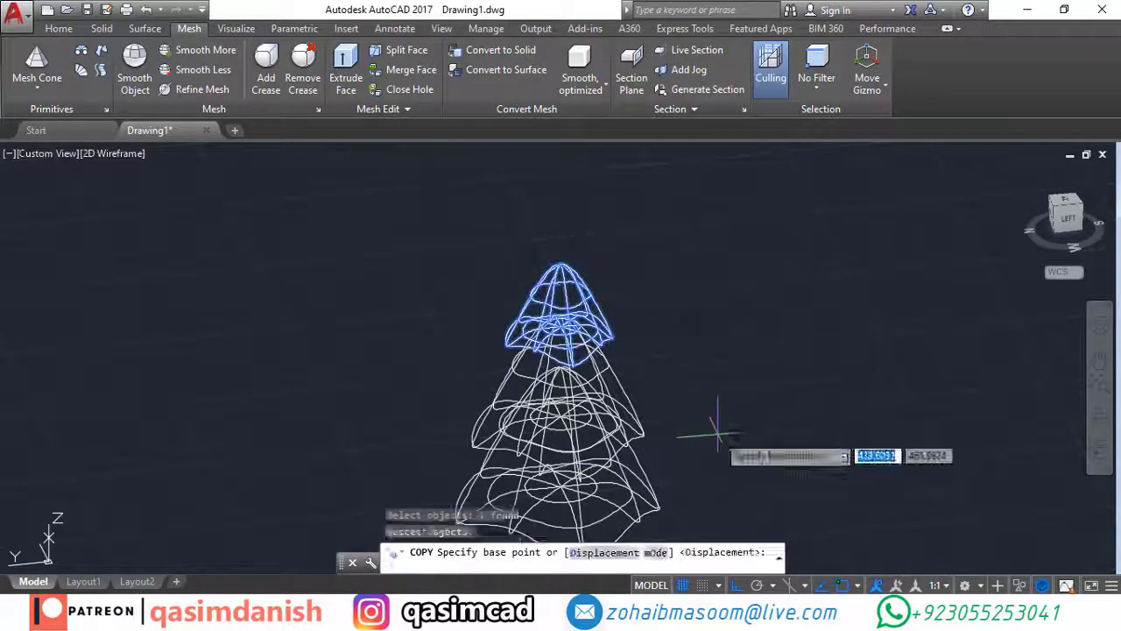
# Copy the small third tier 25 units straight up along Z to add a fourth tier.
pyautogui.click(717, 434)
pyautogui.write('25')
pyautogui.press('Return')
pyautogui.press('Escape')
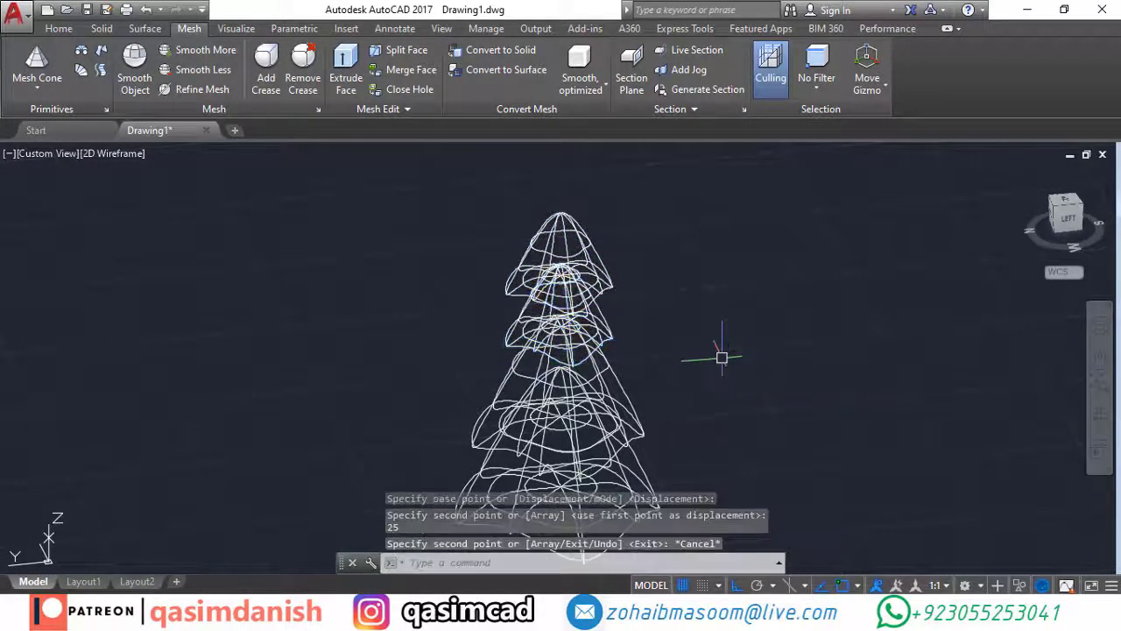
# Hide the top tier and scale the third tier up slightly, using its apex as the base point.
pyautogui.rightClick(617, 273)
pyautogui.moveTo(710, 275)
pyautogui.click(841, 292)
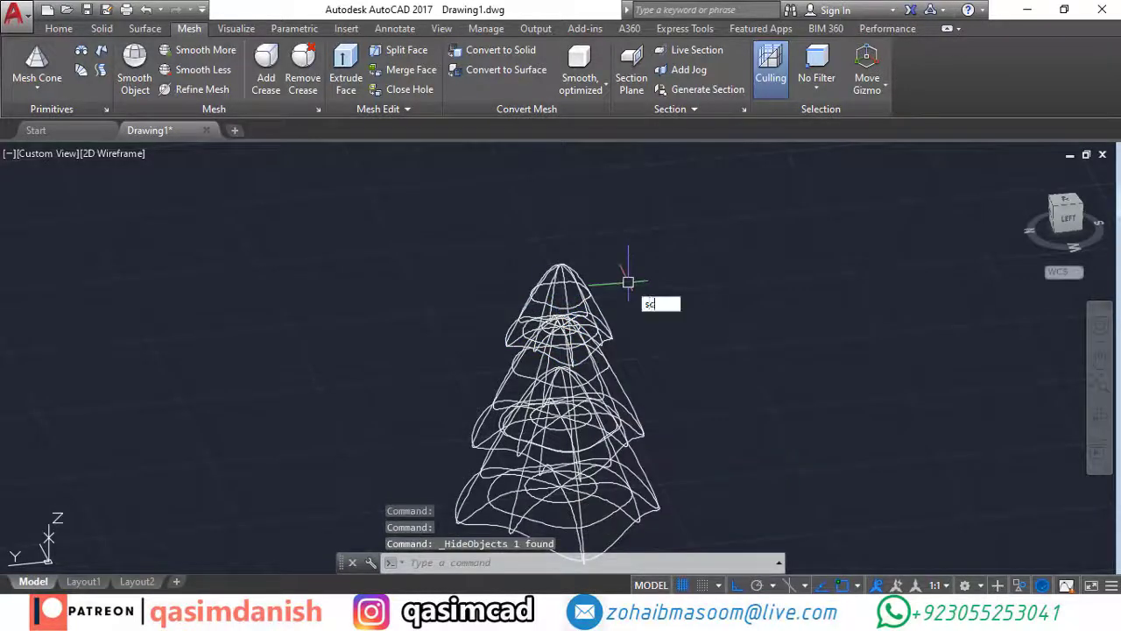
pyautogui.write('sc')
pyautogui.press('Return')
pyautogui.scroll(5, 540, 220)
pyautogui.click(543, 201)
pyautogui.press('Return')
pyautogui.scroll(-2, 552, 188)
pyautogui.click(543, 205)
pyautogui.scroll(3, 552, 175)
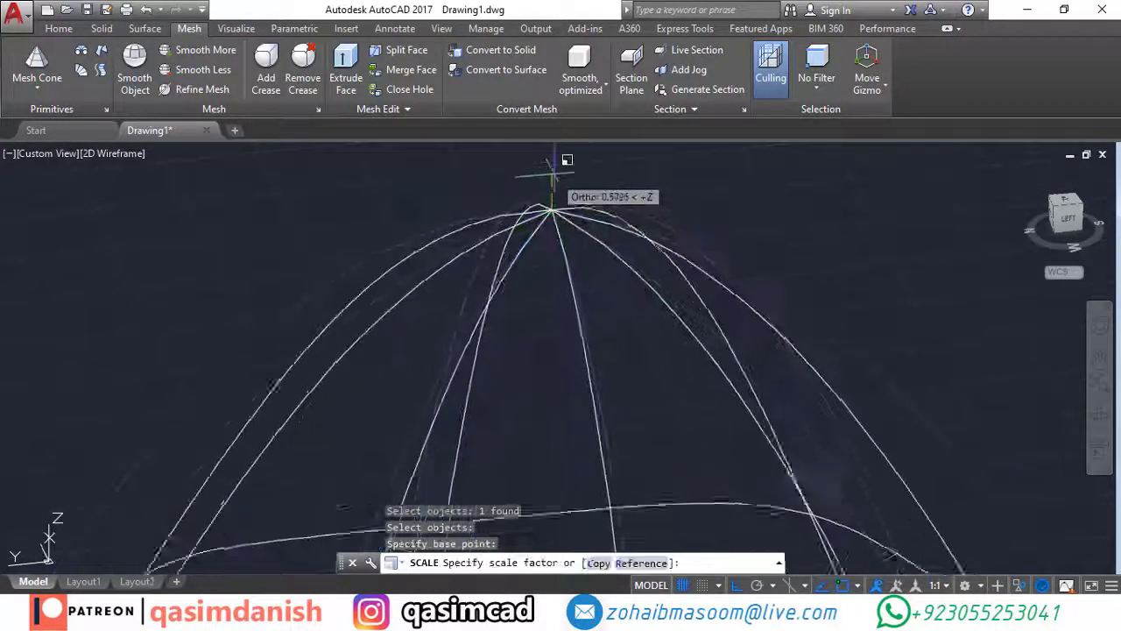
pyautogui.scroll(-6, 552, 175)
pyautogui.press('Escape')
# Unhide the top tier of the tree.
pyautogui.rightClick(707, 252)
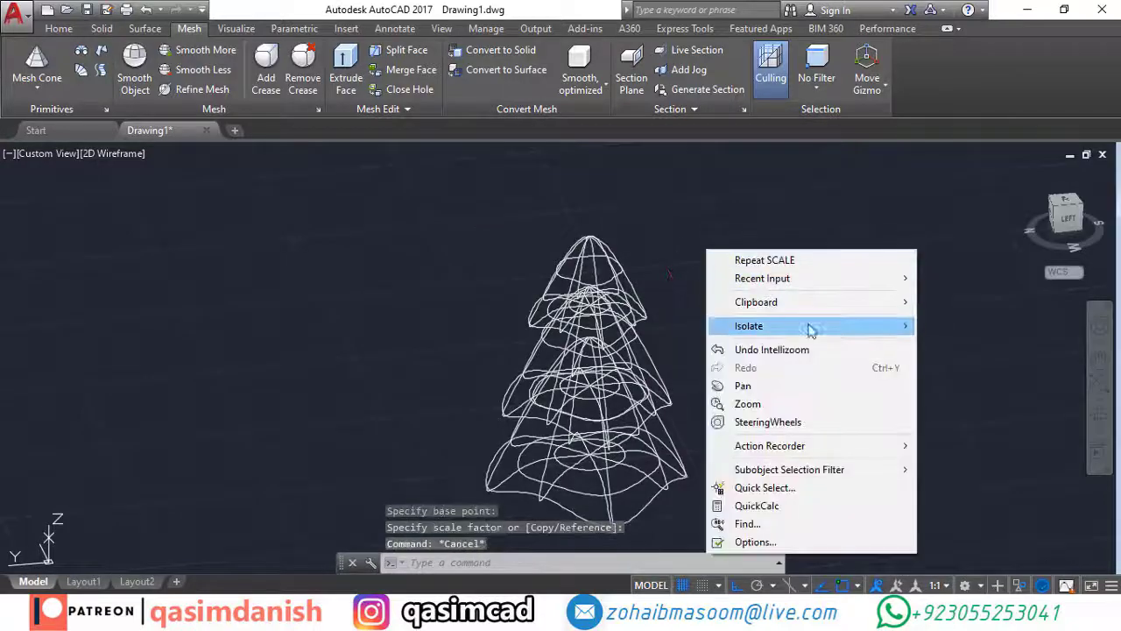
pyautogui.moveTo(814, 326)
pyautogui.click(961, 361)
pyautogui.keyDown('shift'); pyautogui.moveTo(812, 335); pyautogui.dragTo(678, 361, button='middle'); pyautogui.keyUp('shift')
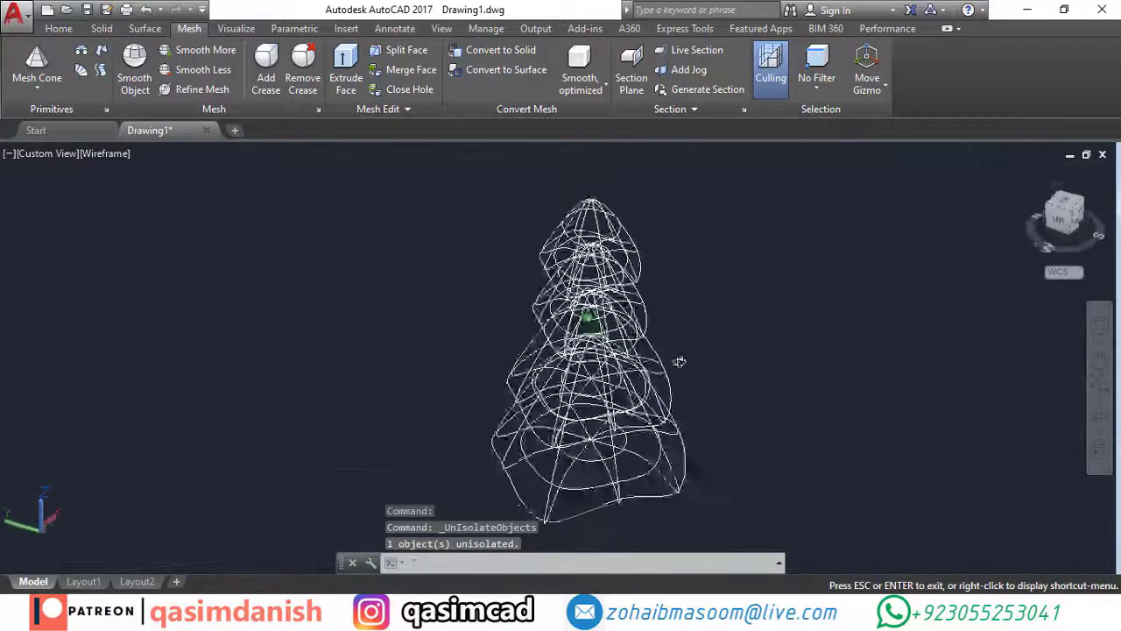
pyautogui.keyDown('shift'); pyautogui.moveTo(825, 430); pyautogui.dragTo(832, 517, button='middle'); pyautogui.keyUp('shift')
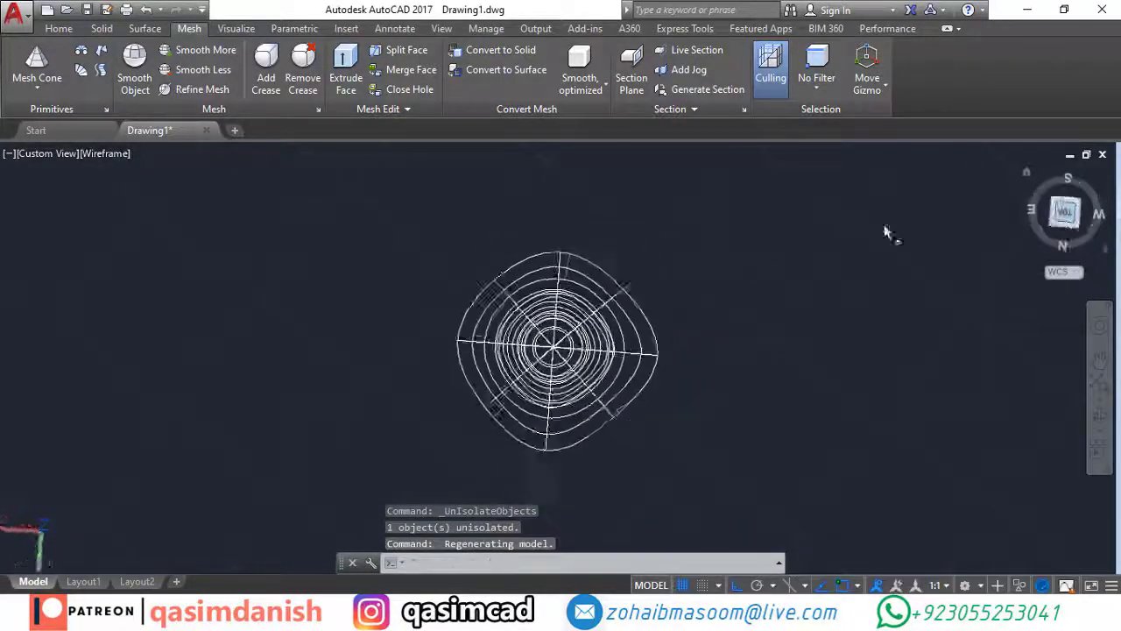
pyautogui.write('RO')
pyautogui.press('Return')
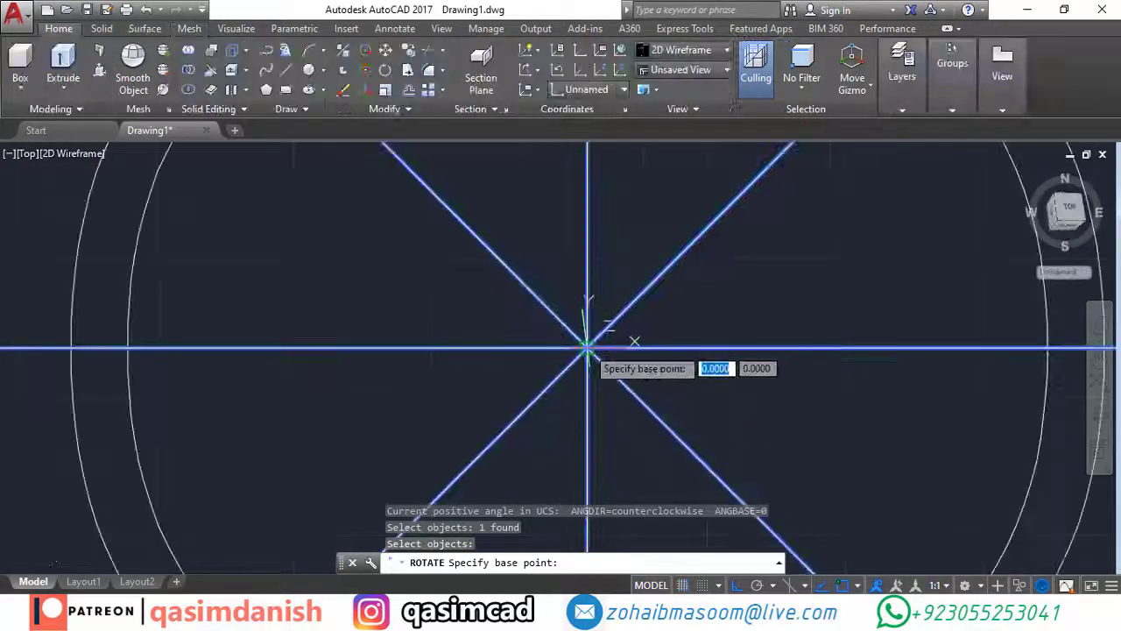
pyautogui.scroll(-5, 713, 376)
pyautogui.press('Escape')
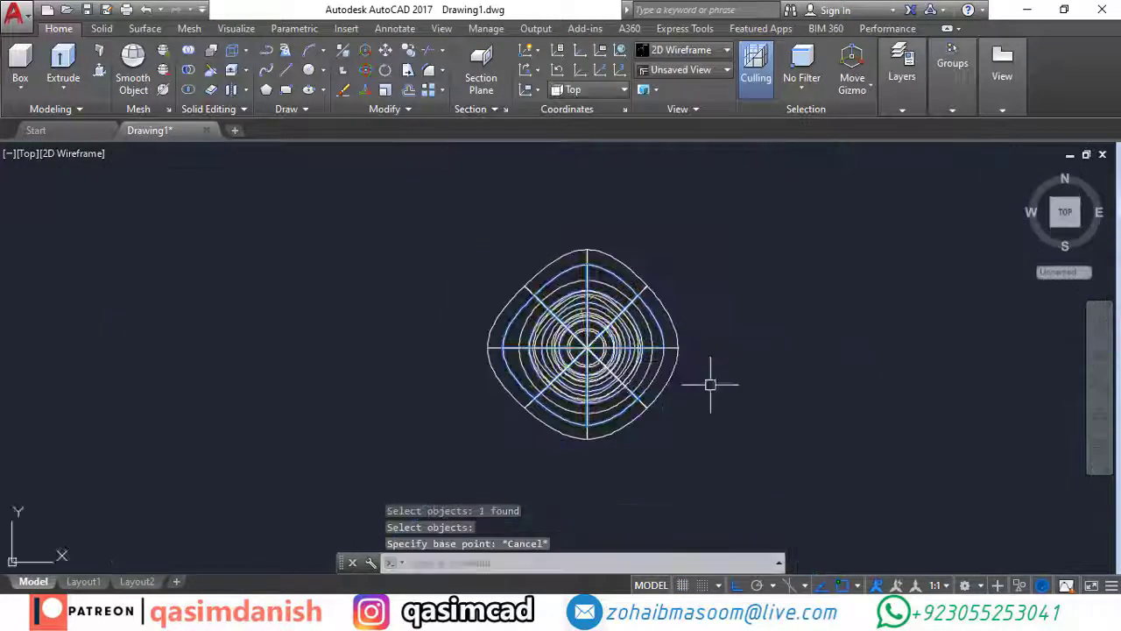
# Hide the two upper tiers and the bottom tier, leaving only the second tier.
pyautogui.keyDown('shift'); pyautogui.moveTo(713, 376); pyautogui.dragTo(671, 308, button='middle'); pyautogui.keyUp('shift')
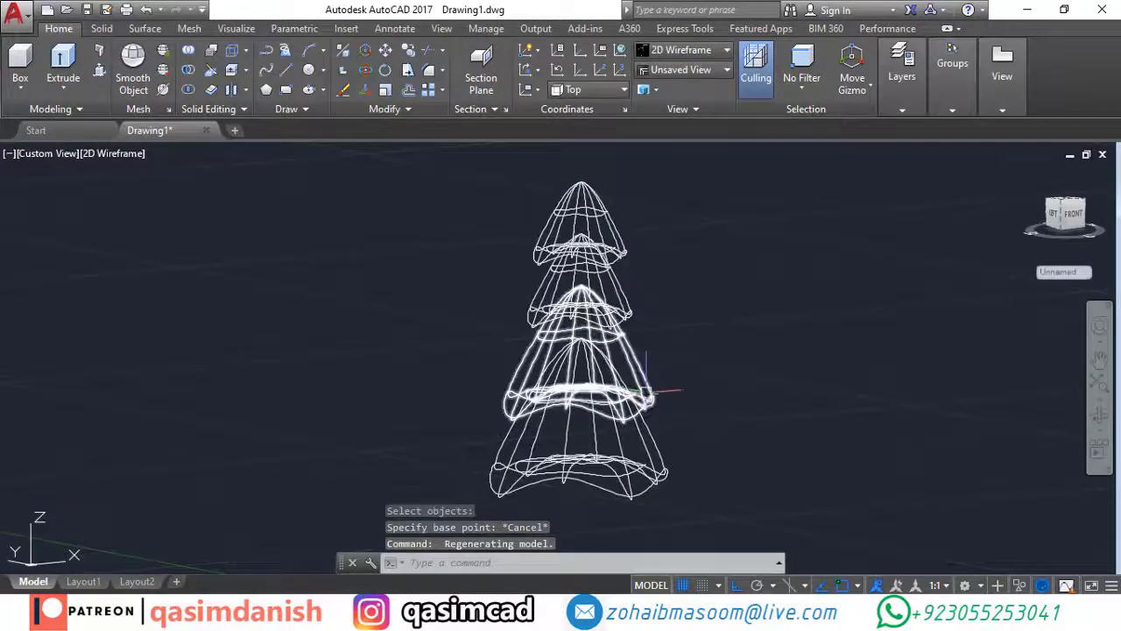
pyautogui.click(672, 337)
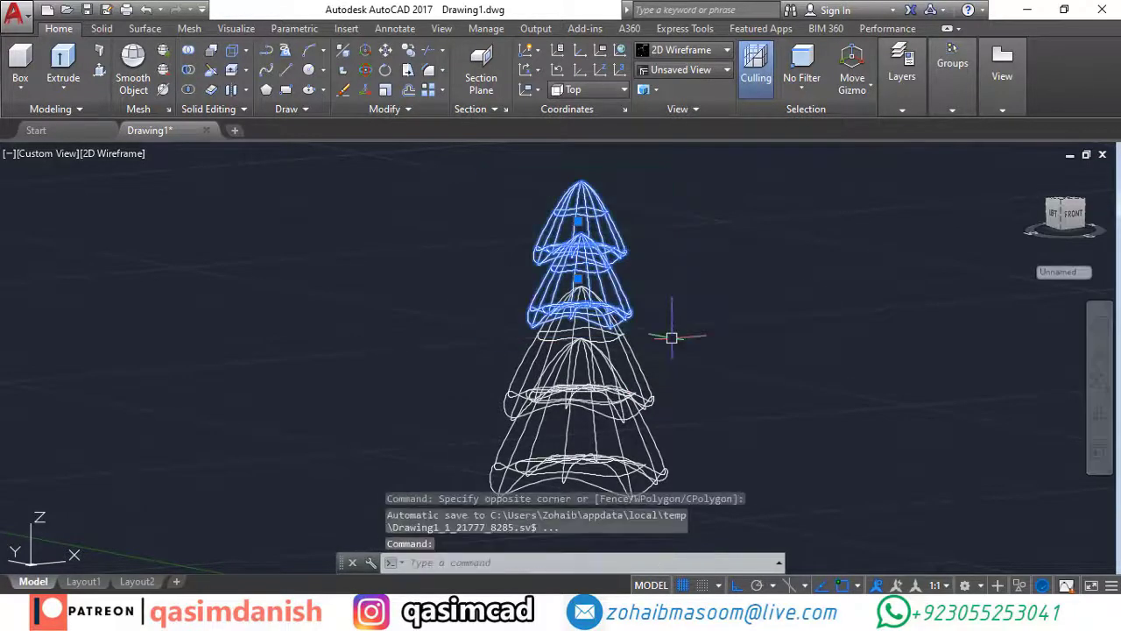
pyautogui.rightClick(617, 262)
pyautogui.click(850, 315)
pyautogui.keyDown('shift'); pyautogui.moveTo(847, 281); pyautogui.dragTo(1026, 345, button='middle'); pyautogui.keyUp('shift')
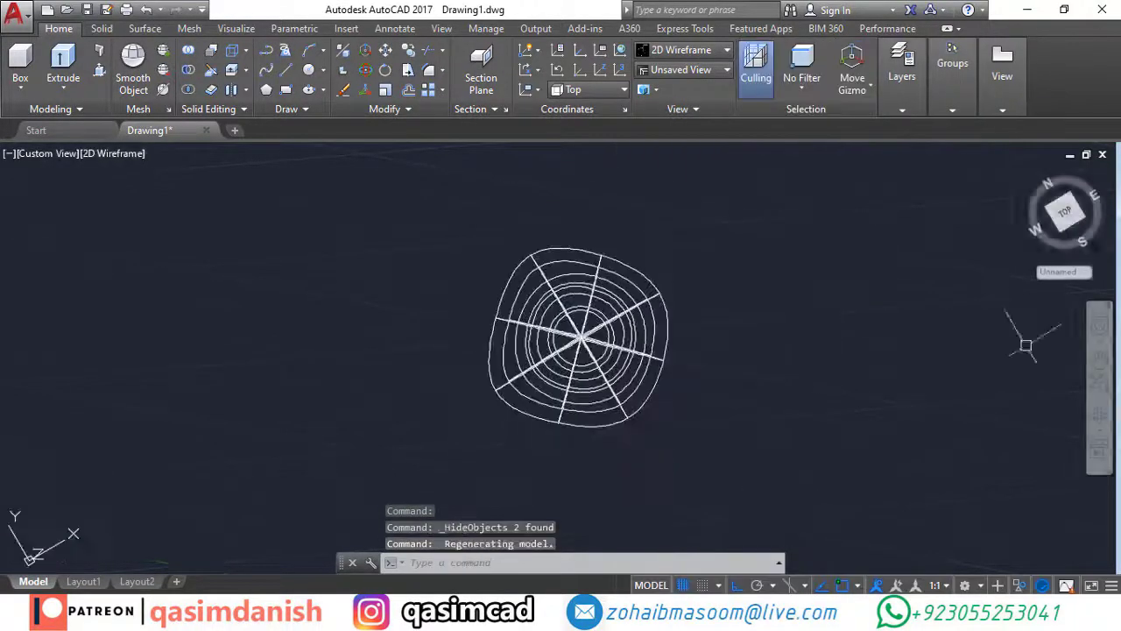
pyautogui.click(751, 237)
pyautogui.rightClick(754, 237)
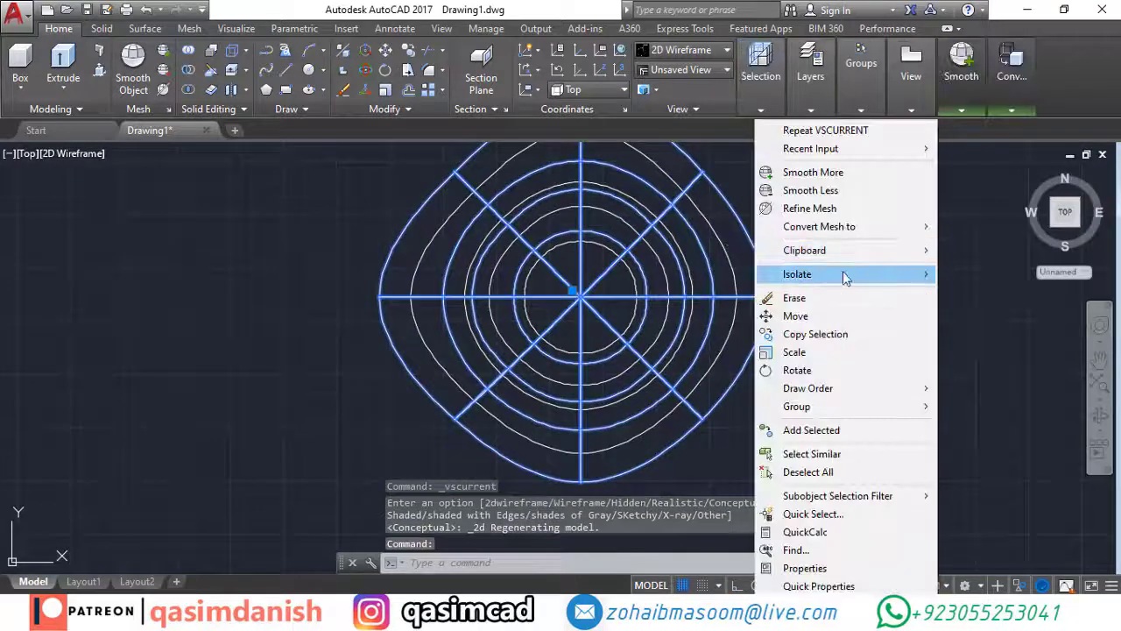
pyautogui.click(977, 297)
pyautogui.write('RO')
pyautogui.press('Return')
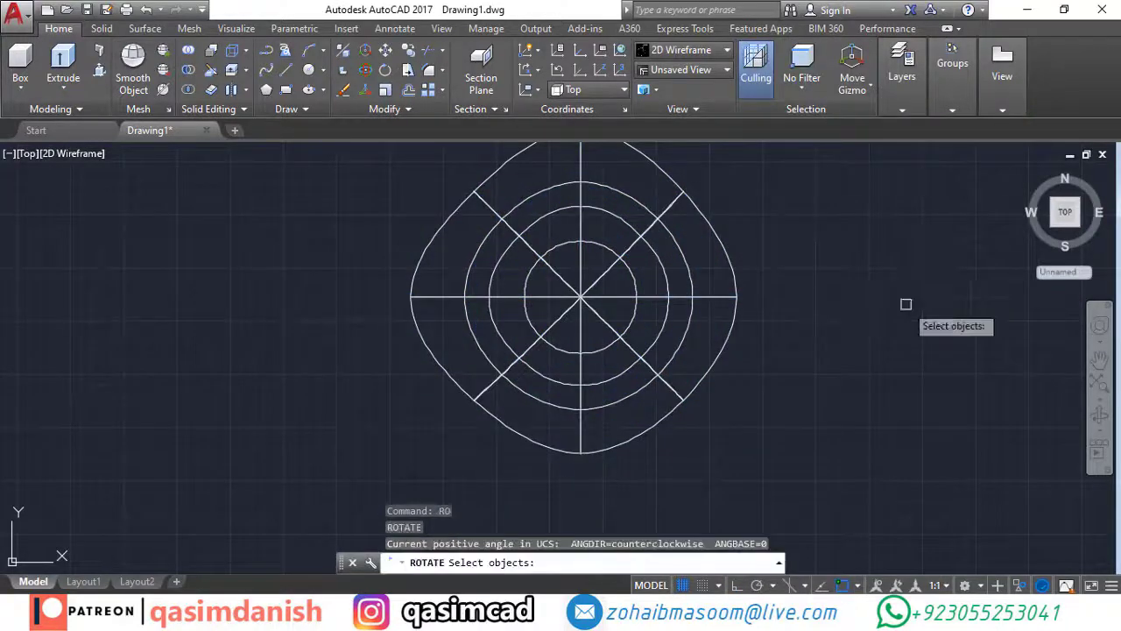
pyautogui.click(583, 296)
pyautogui.press('Return')
pyautogui.click(580, 298)
pyautogui.press('Escape')
# Rotate the second tier in top view by about 221 degrees around its apex.
pyautogui.press('Return')
pyautogui.scroll(4, 595, 302)
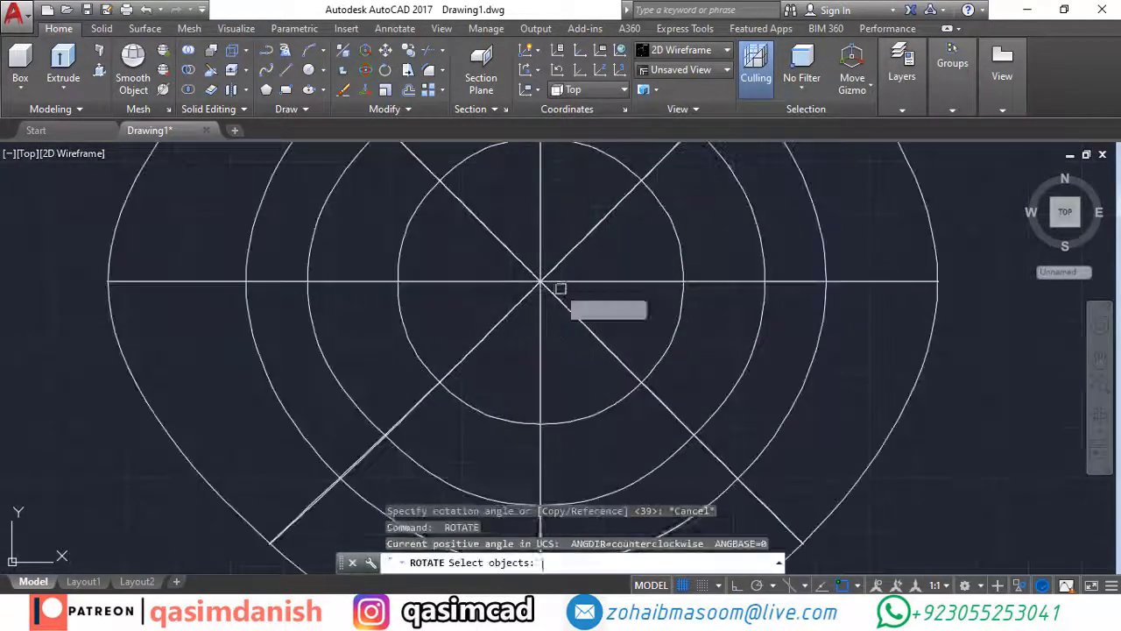
pyautogui.click(562, 296)
pyautogui.press('Return')
pyautogui.click(541, 282)
pyautogui.scroll(-5, 849, 381)
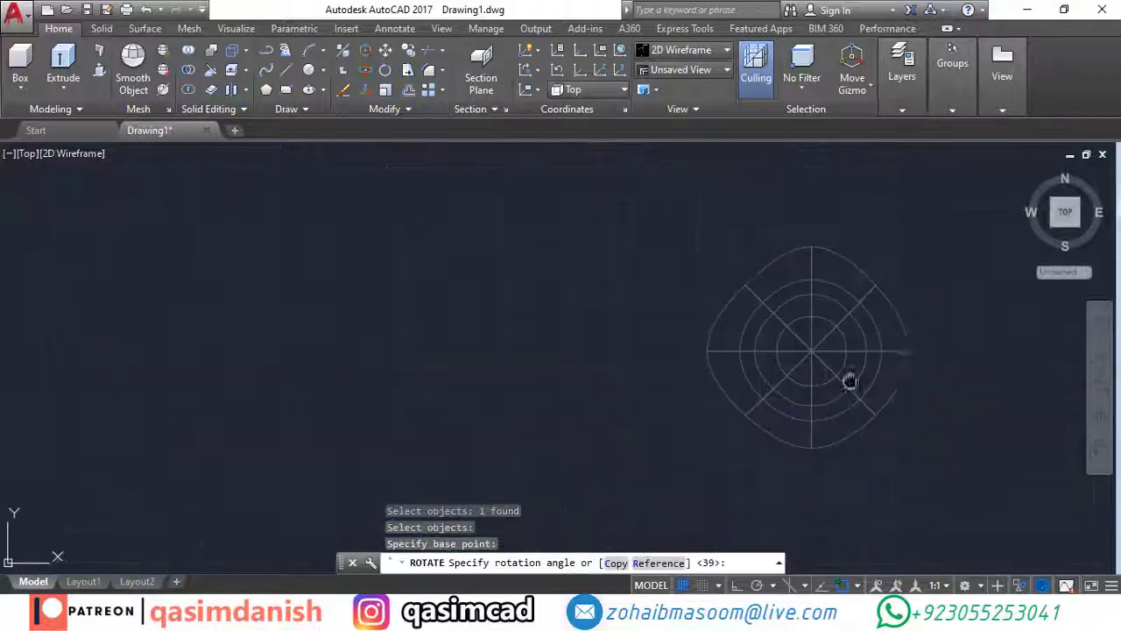
pyautogui.press('Return')
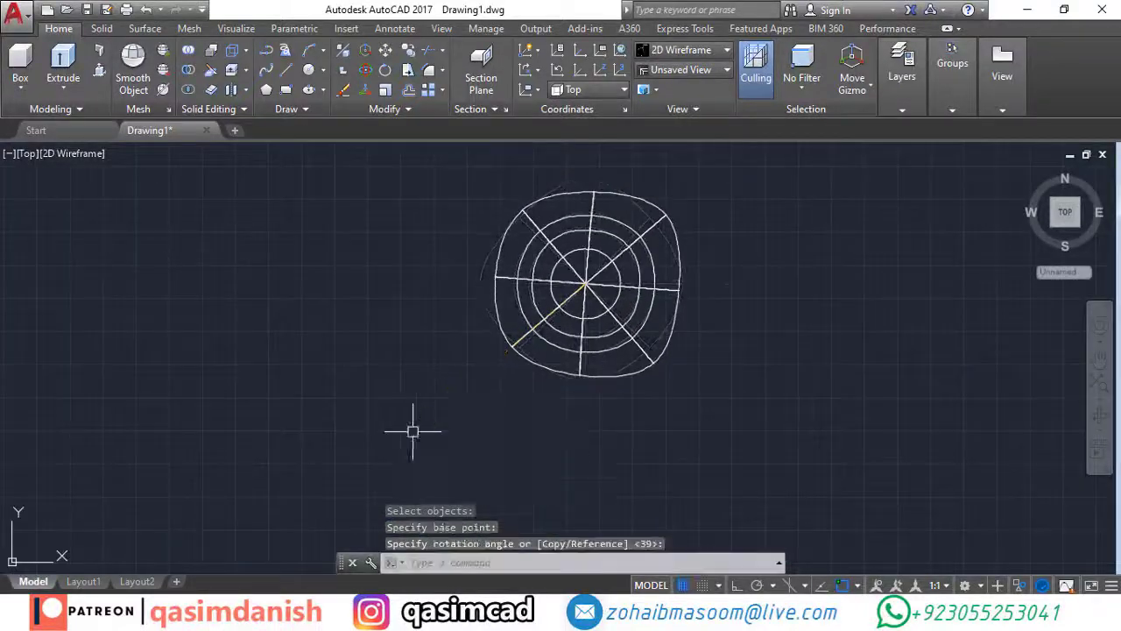
# Unhide all tiers and hide only the bottom tier again.
pyautogui.rightClick(755, 287)
pyautogui.click(1031, 399)
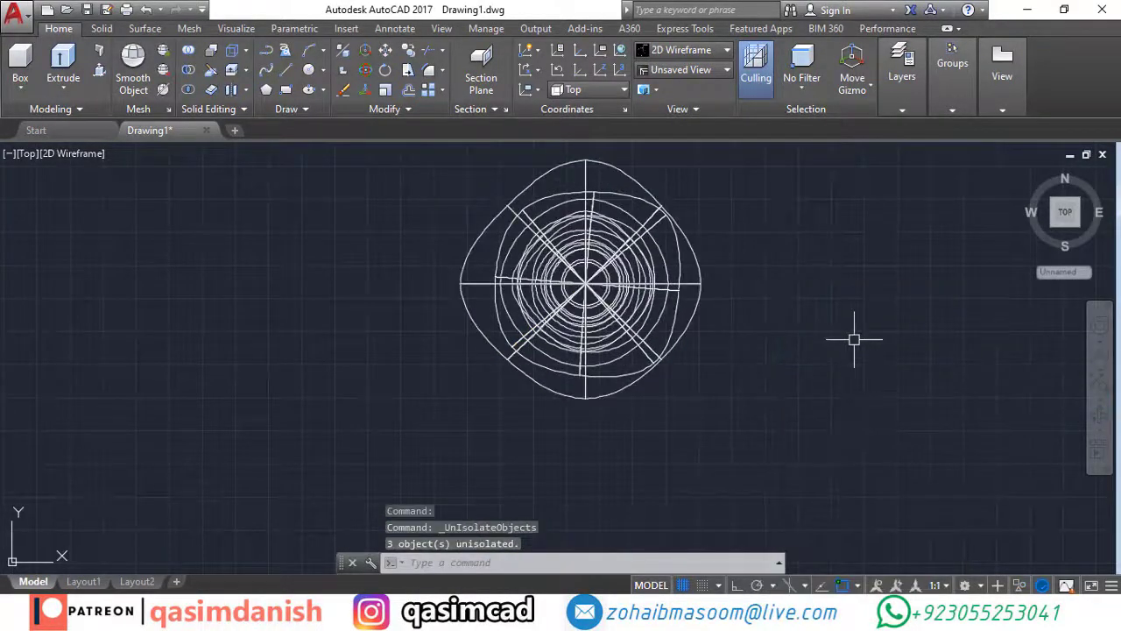
pyautogui.scroll(2, 593, 283)
pyautogui.click(783, 246)
pyautogui.rightClick(780, 247)
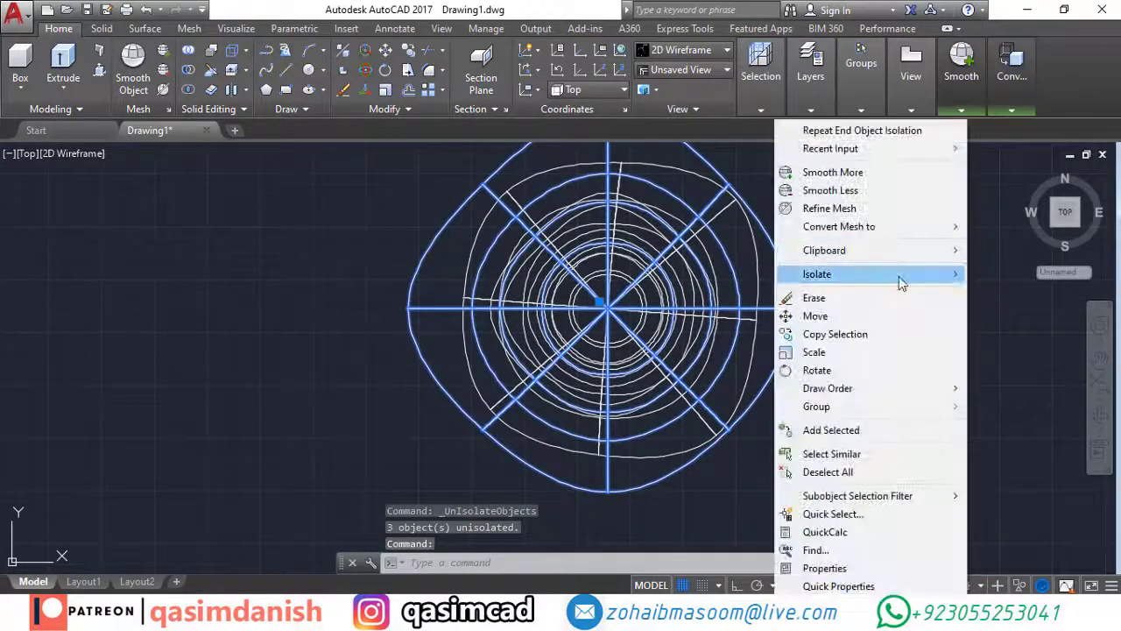
pyautogui.click(1016, 292)
pyautogui.write('ro')
pyautogui.press('Return')
pyautogui.press('Escape')
pyautogui.scroll(-2, 801, 410)
pyautogui.scroll(2, 801, 359)
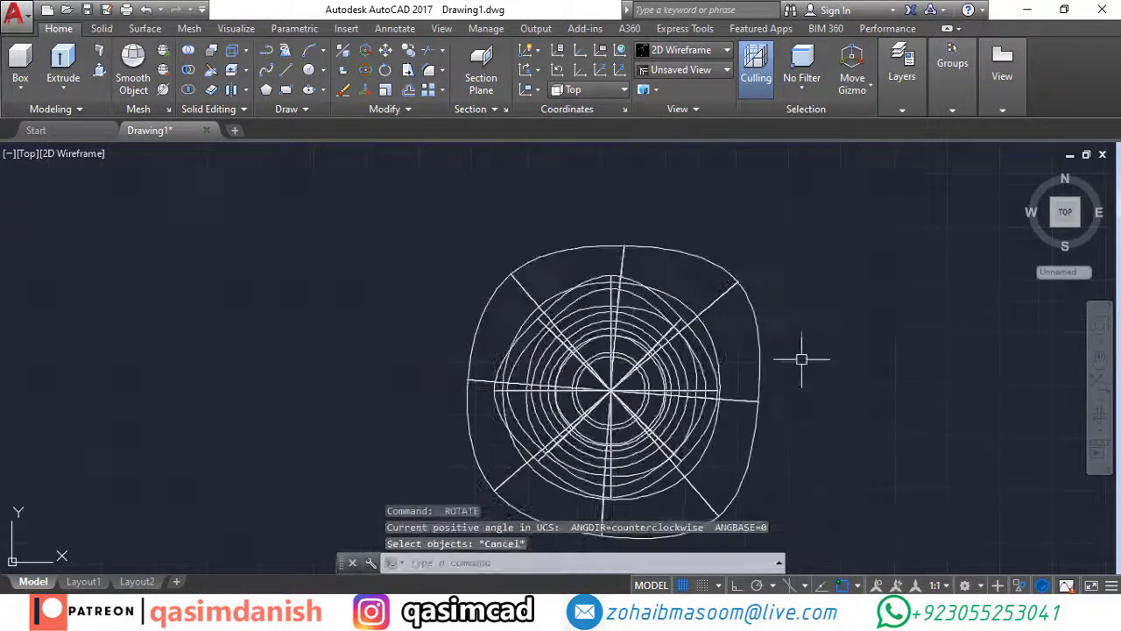
# Hide the rotated second tier as well, leaving the two upper tiers.
pyautogui.click(751, 293)
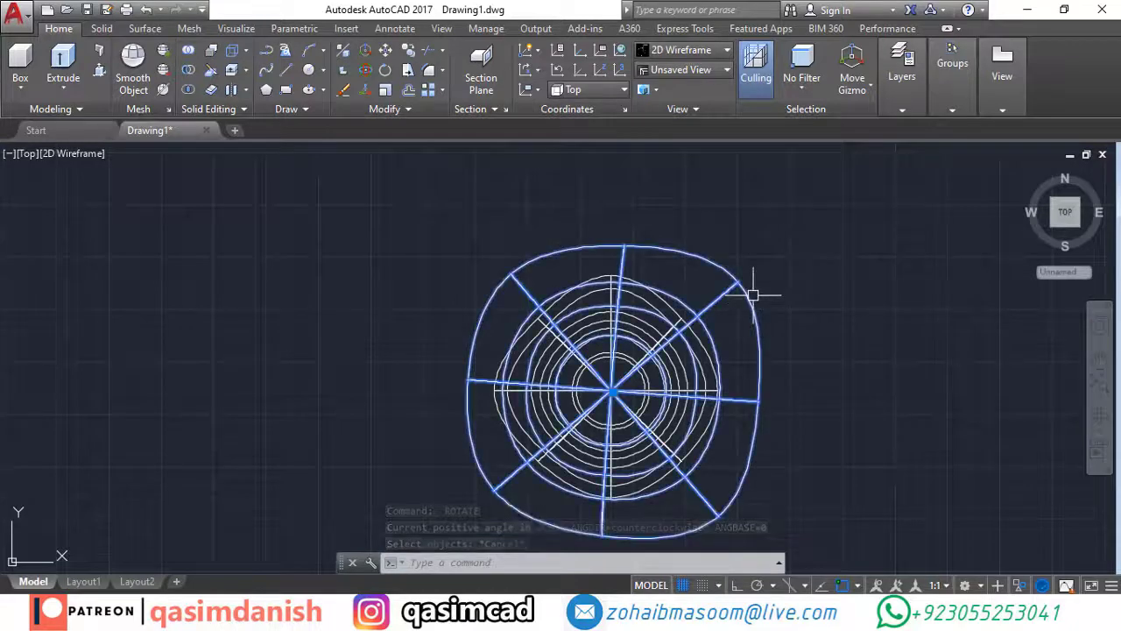
pyautogui.rightClick(752, 293)
pyautogui.click(969, 293)
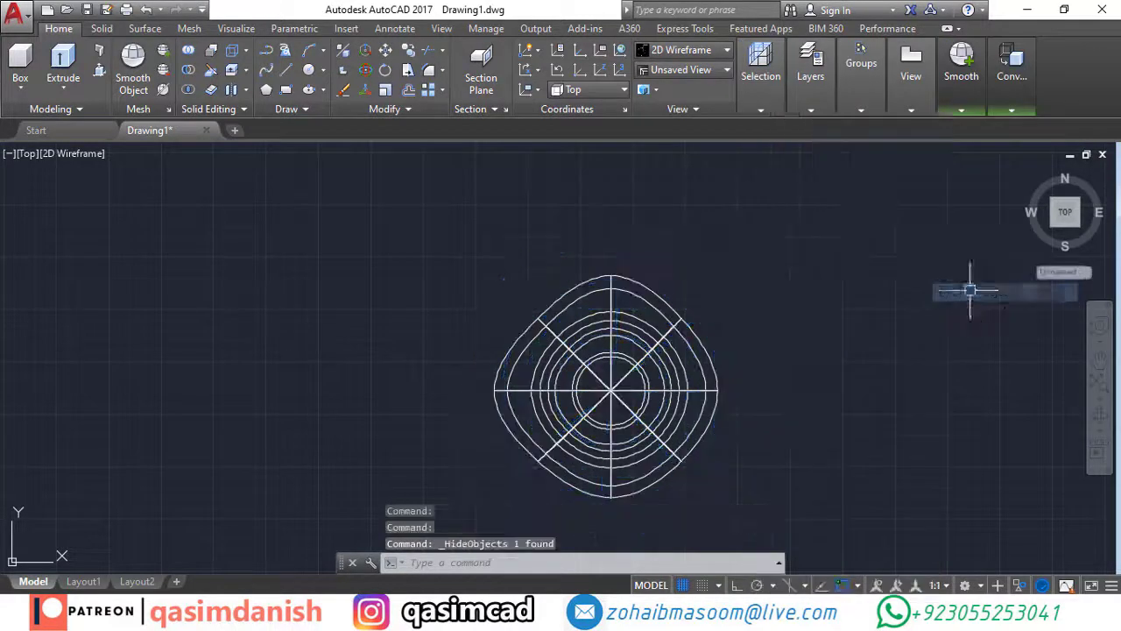
pyautogui.click(678, 368)
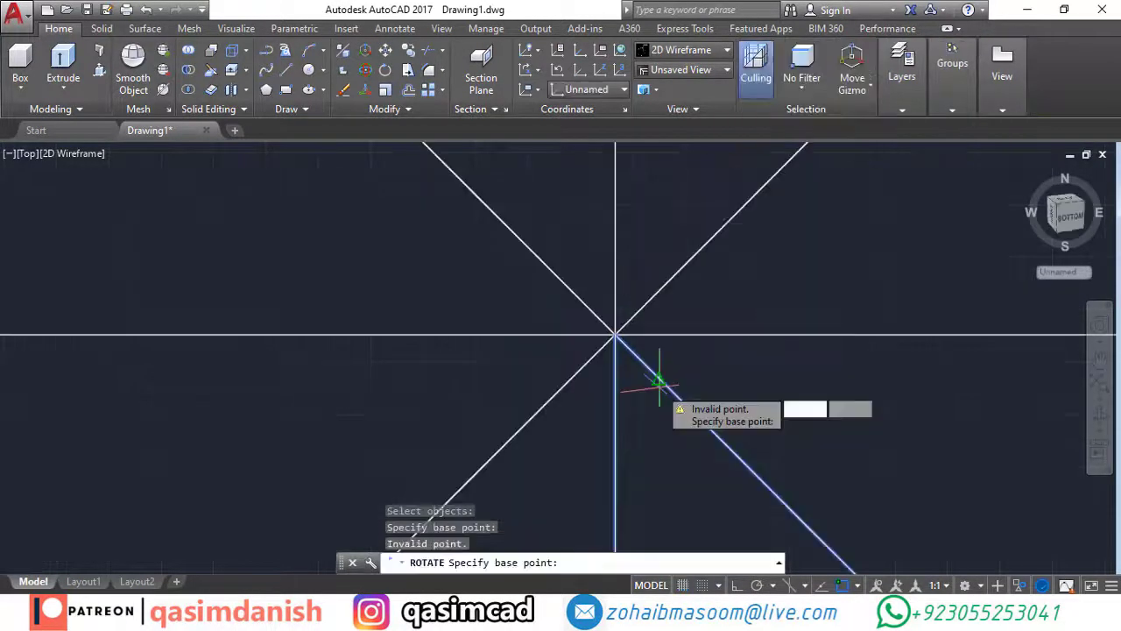
pyautogui.scroll(2, 659, 385)
pyautogui.press('Escape')
# Rotate the top tier freehand in top view around its apex so its corners are offset from the third tier's.
pyautogui.write('ro')
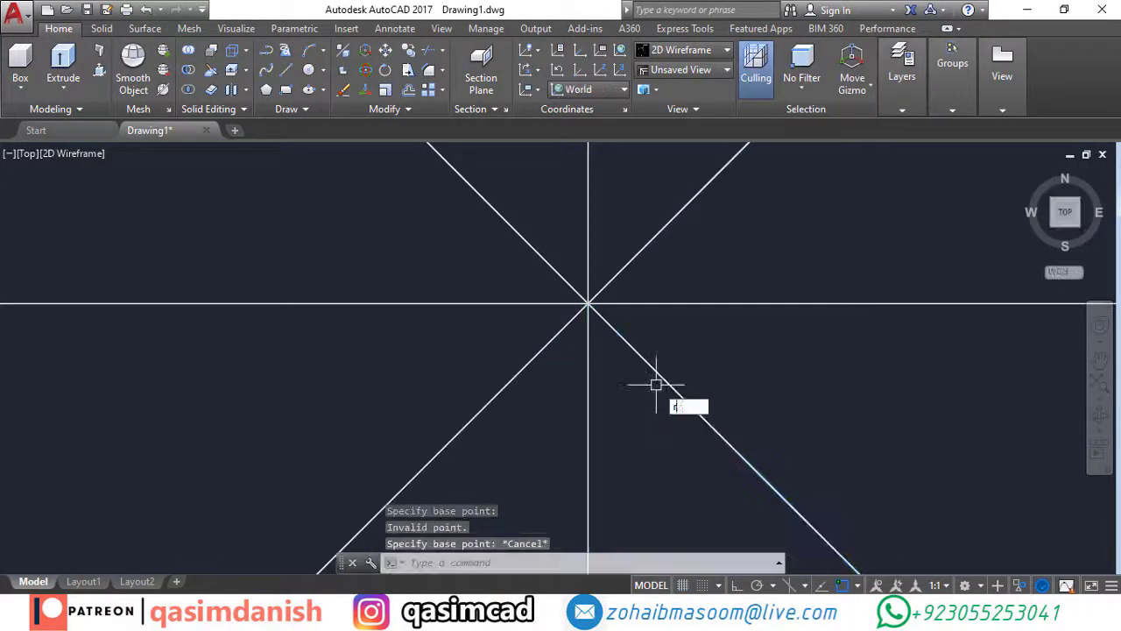
pyautogui.press('Return')
pyautogui.click(660, 374)
pyautogui.press('Return')
pyautogui.click(589, 303)
pyautogui.scroll(-8, 724, 398)
pyautogui.scroll(-6, 725, 399)
pyautogui.moveTo(820, 441); pyautogui.dragTo(779, 366, button='middle')
pyautogui.moveTo(843, 170); pyautogui.dragTo(645, 201, button='middle')
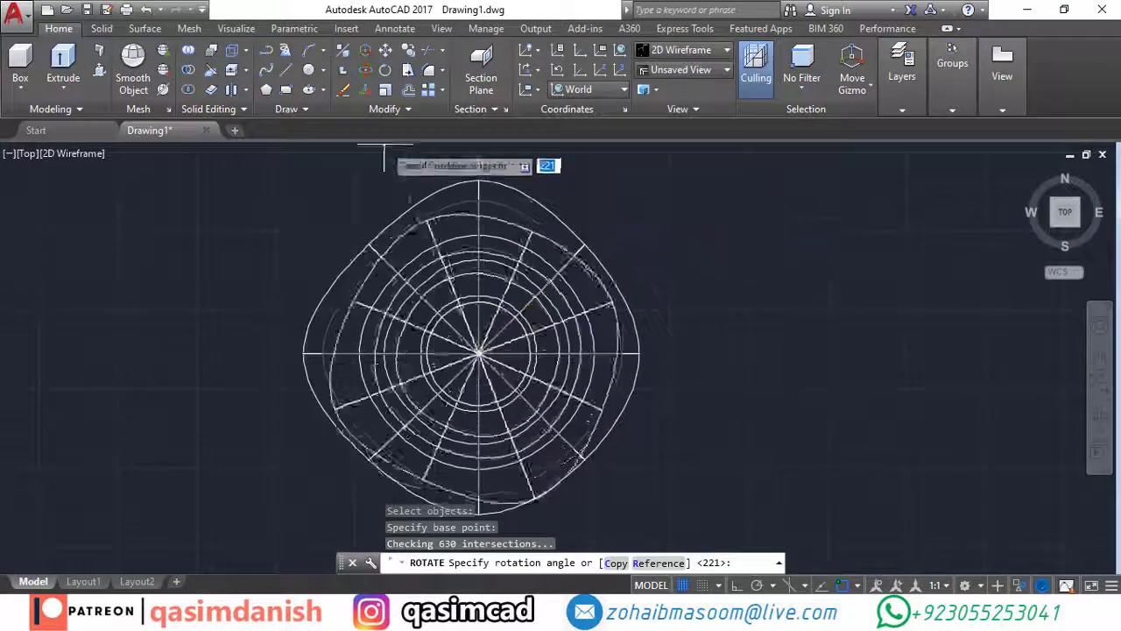
pyautogui.click(282, 156)
# Unhide the two lower tiers and display the tree in the Realistic visual style.
pyautogui.scroll(-4, 592, 338)
pyautogui.keyDown('shift'); pyautogui.moveTo(592, 338); pyautogui.dragTo(571, 301, button='middle'); pyautogui.keyUp('shift')
pyautogui.rightClick(691, 294)
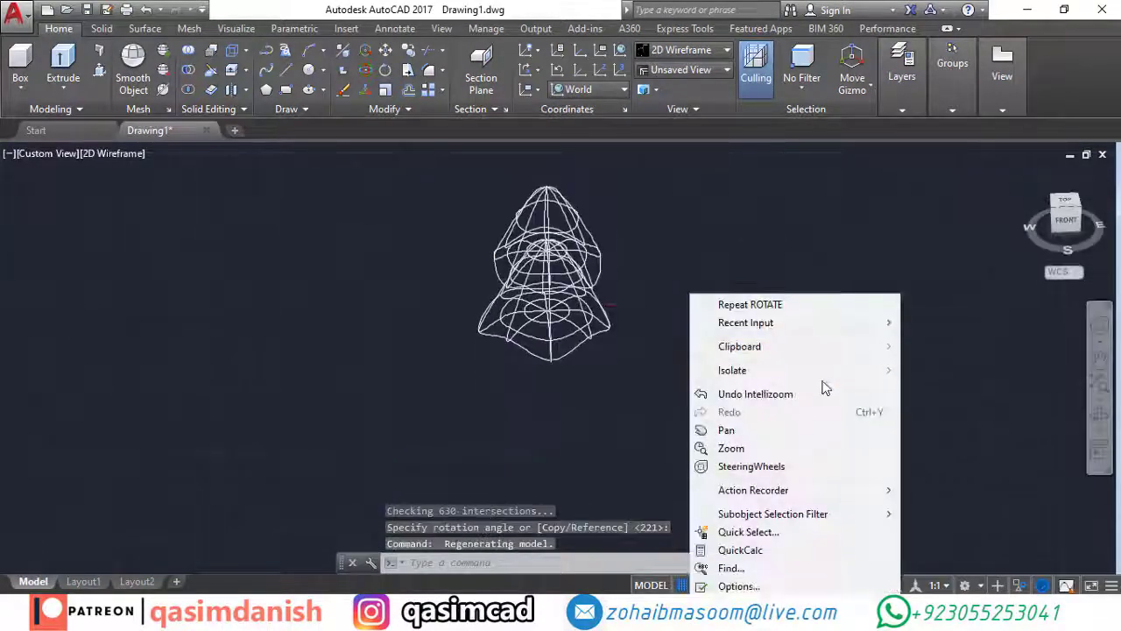
pyautogui.click(952, 388)
pyautogui.click(123, 154)
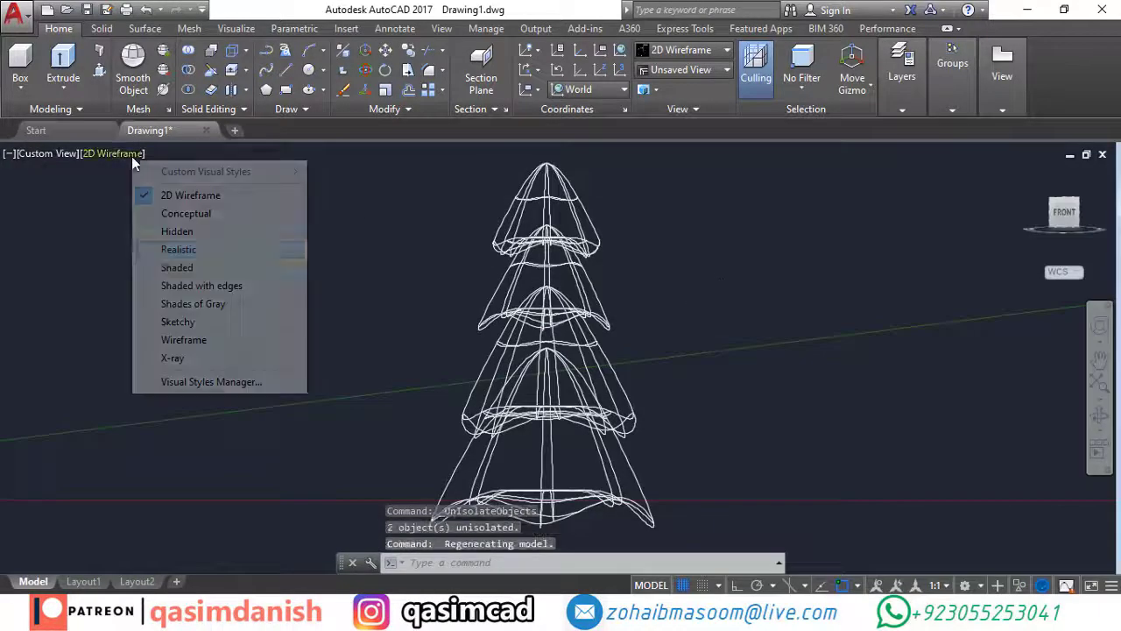
pyautogui.click(229, 246)
pyautogui.moveTo(604, 340)
pyautogui.keyDown('shift'); pyautogui.mouseDown(button='middle')
pyautogui.moveTo(711, 382)
pyautogui.moveTo(854, 354)
pyautogui.mouseUp(button='middle'); pyautogui.keyUp('shift')
pyautogui.scroll(-3, 713, 383)
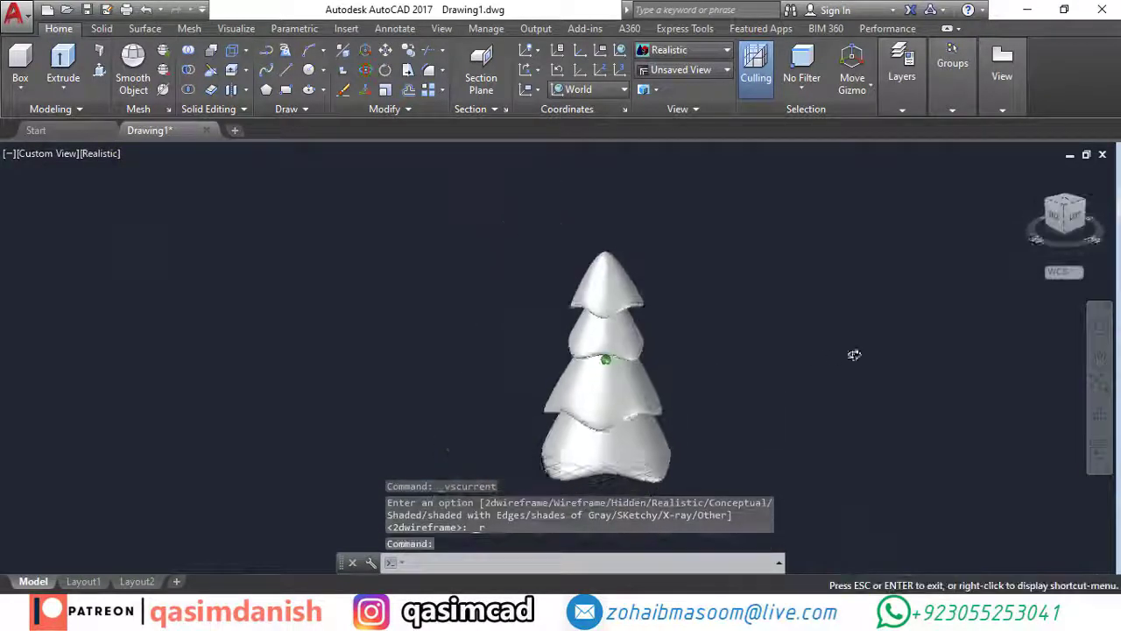
pyautogui.scroll(4, 726, 380)
pyautogui.press('Escape')
pyautogui.write('m')
pyautogui.press('Return')
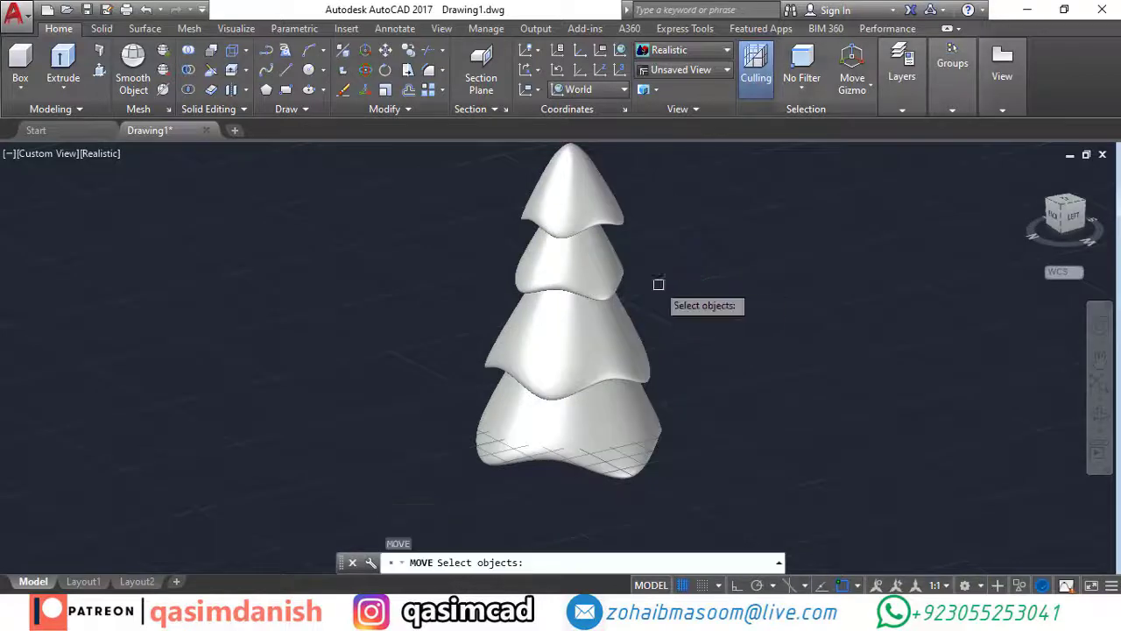
pyautogui.press('Escape')
# Hide the top tier and set the visual style to 2D Wireframe.
pyautogui.click(616, 218)
pyautogui.rightClick(611, 217)
pyautogui.moveTo(778, 275)
pyautogui.click(836, 291)
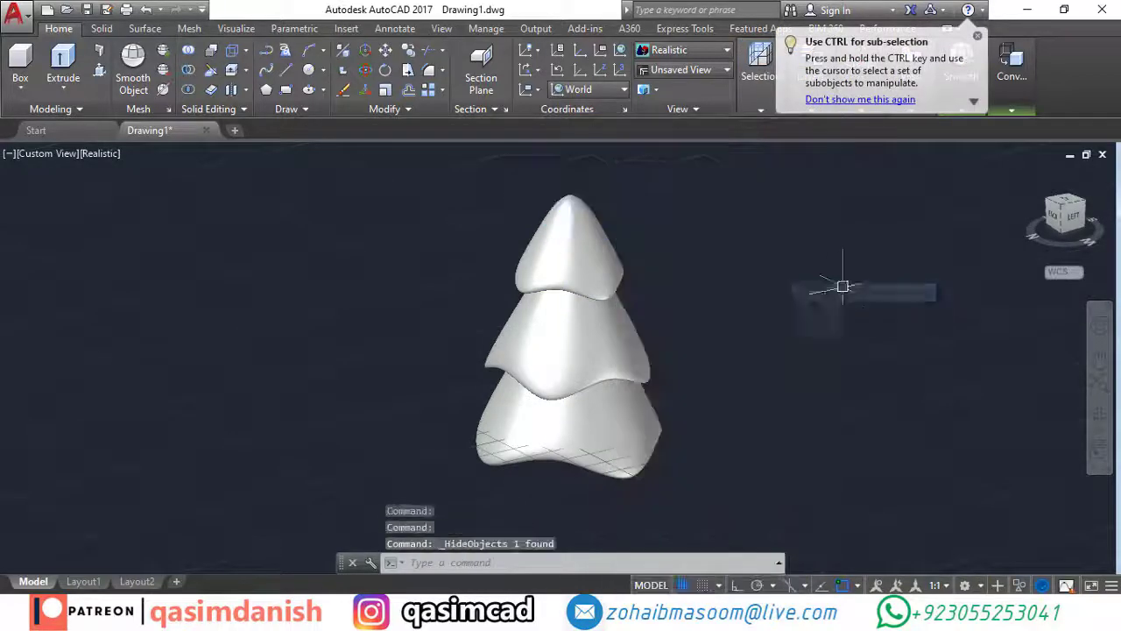
pyautogui.click(613, 359)
pyautogui.click(525, 463)
pyautogui.press('Escape')
pyautogui.click(110, 154)
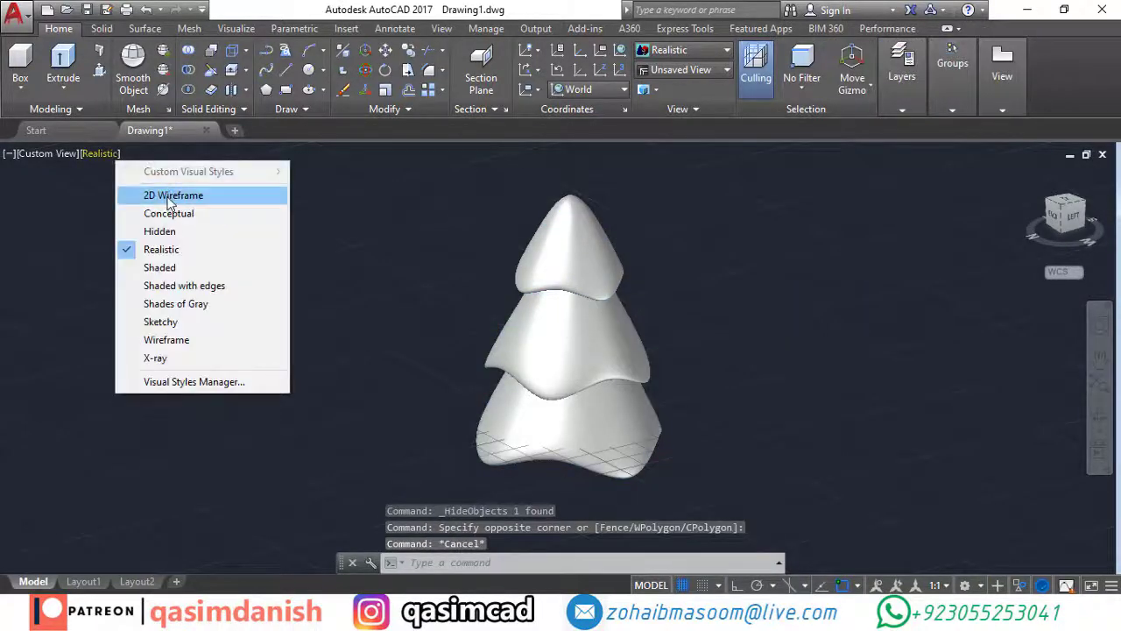
pyautogui.click(180, 192)
# Scale the third tier up slightly more from its apex.
pyautogui.write('sc')
pyautogui.press('Return')
pyautogui.scroll(5, 578, 210)
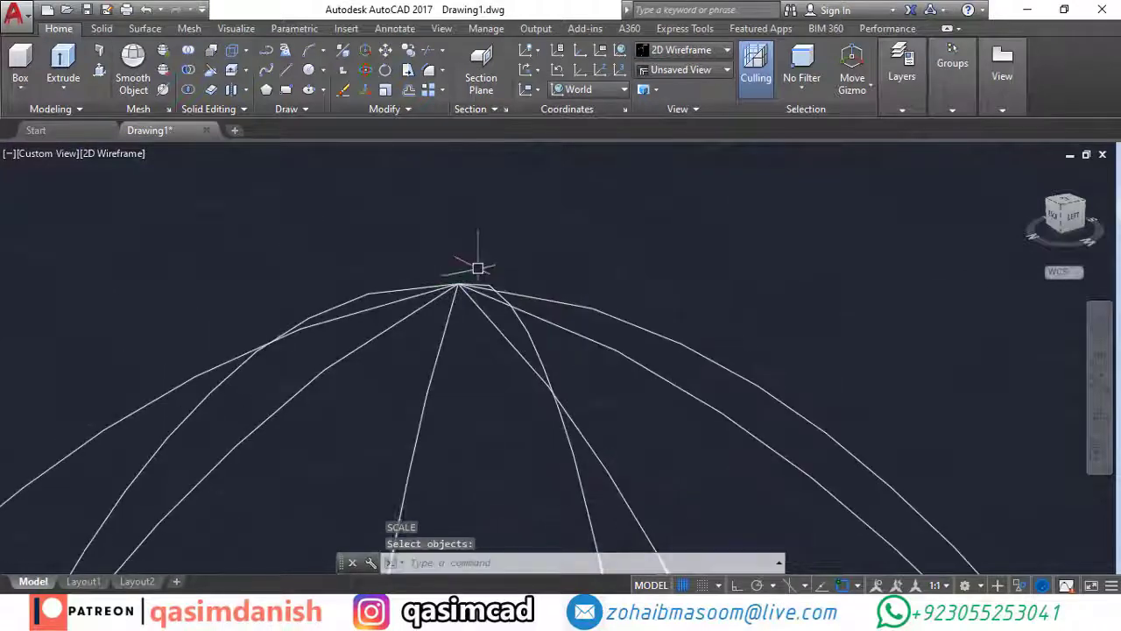
pyautogui.click(457, 286)
pyautogui.press('Return')
pyautogui.click(457, 286)
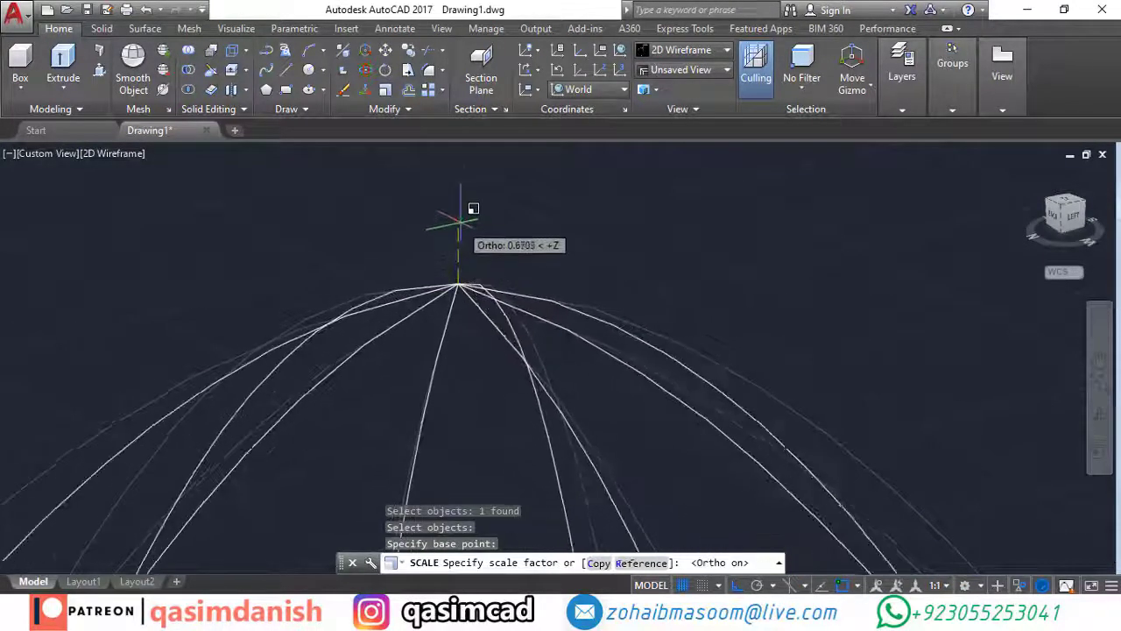
pyautogui.click(464, 186)
pyautogui.scroll(-7, 517, 254)
# Unhide the top tier and switch the visual style back to Realistic.
pyautogui.rightClick(664, 254)
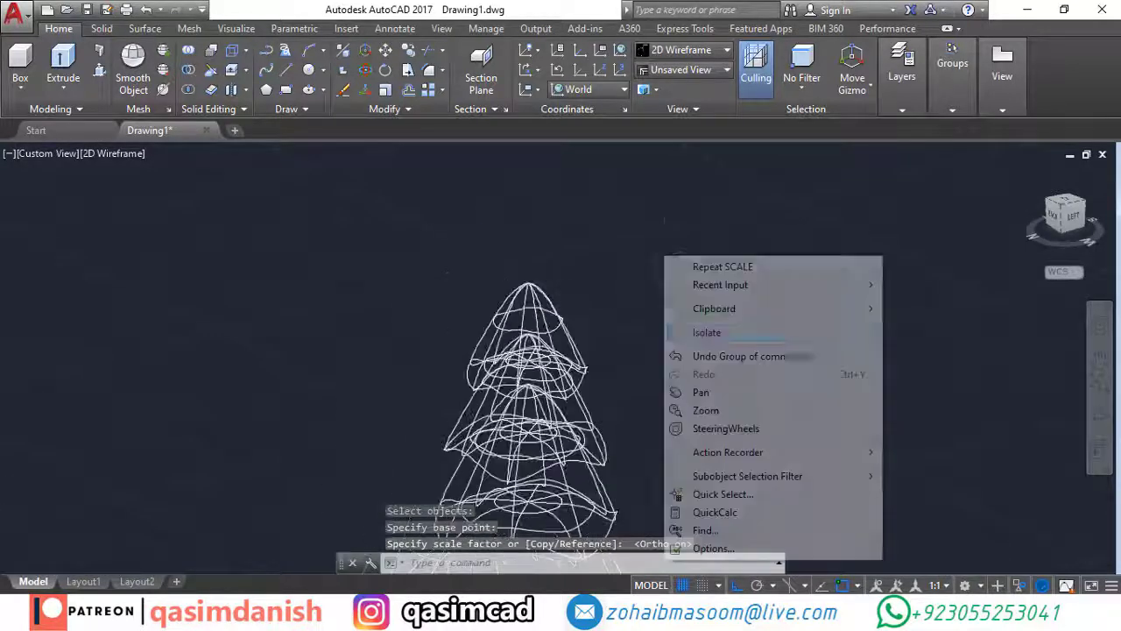
pyautogui.moveTo(827, 333)
pyautogui.click(914, 367)
pyautogui.click(114, 152)
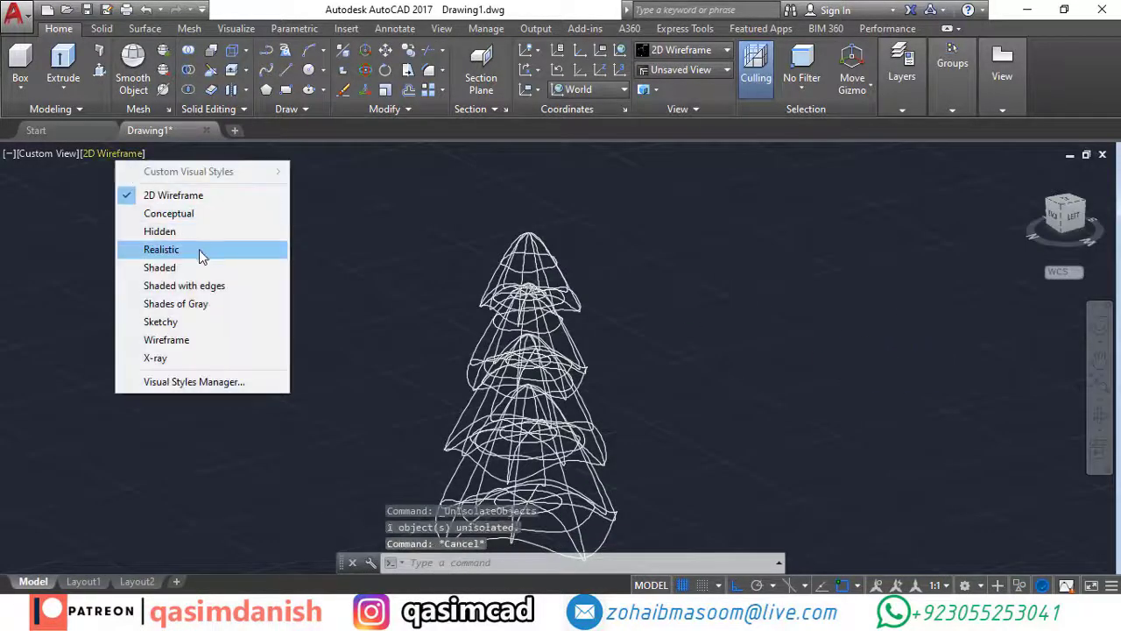
pyautogui.click(263, 250)
pyautogui.moveTo(643, 327)
pyautogui.keyDown('shift'); pyautogui.mouseDown(button='middle')
pyautogui.moveTo(640, 260)
pyautogui.moveTo(467, 273)
pyautogui.mouseUp(button='middle'); pyautogui.keyUp('shift')
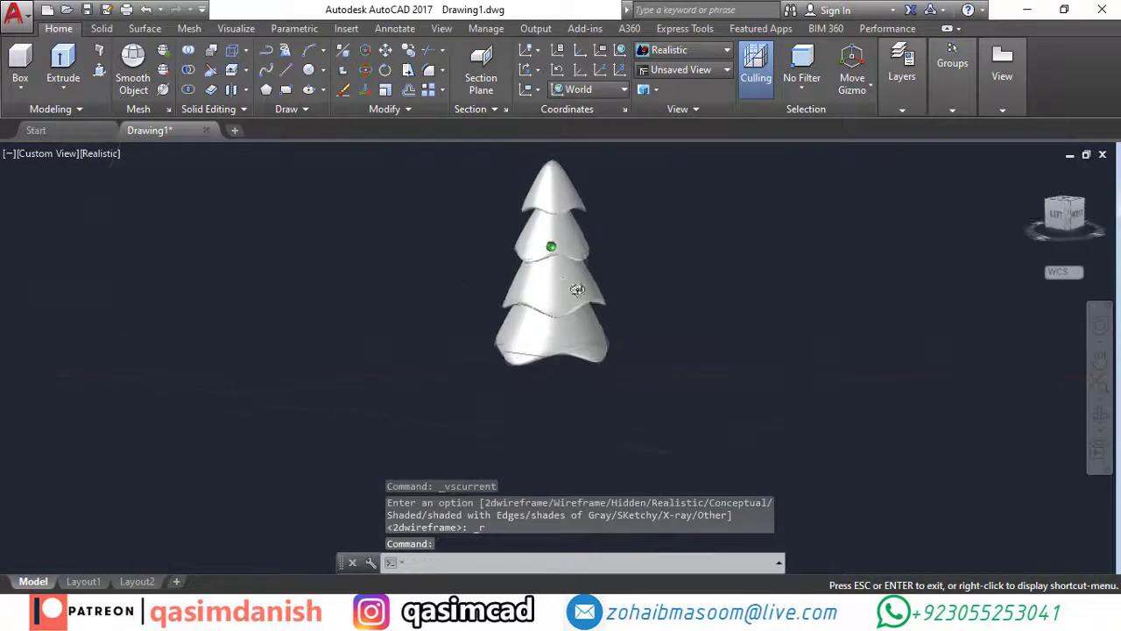
# Move the tree's top tier down slightly along the Z axis so it overlaps the second tier more.
pyautogui.moveTo(662, 223); pyautogui.dragTo(671, 283, button='middle')
pyautogui.write('m')
pyautogui.press('Return')
pyautogui.click(568, 236)
pyautogui.press('Return')
pyautogui.click(743, 208)
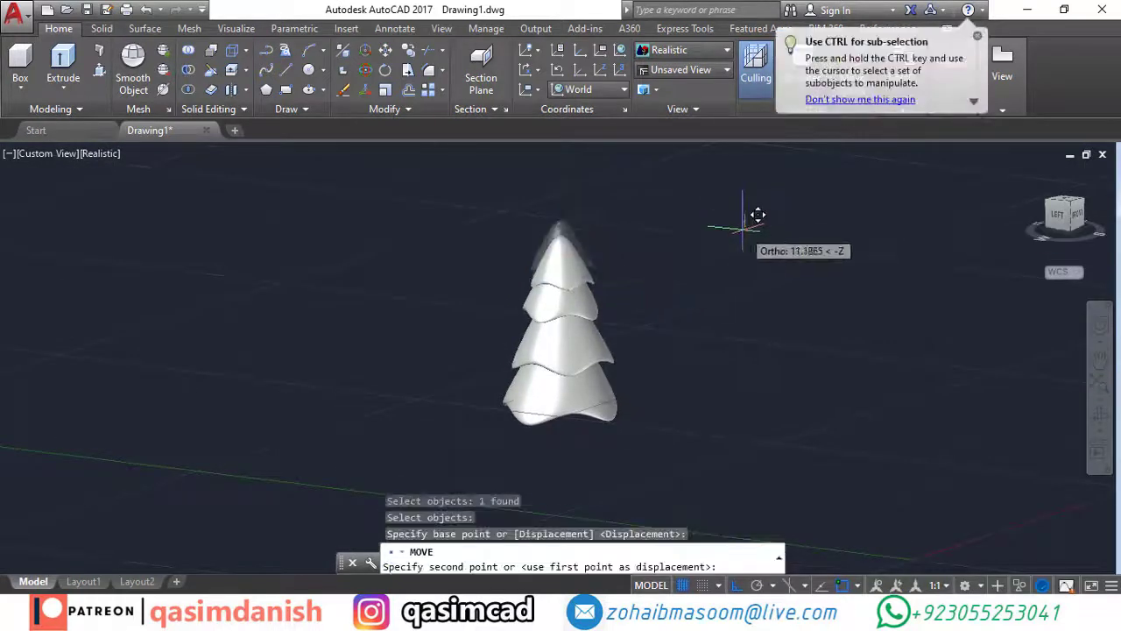
pyautogui.press('Escape')
# Move the top two tiers together slightly down along the Z axis toward the third tier.
pyautogui.press('Return')
pyautogui.click(712, 200)
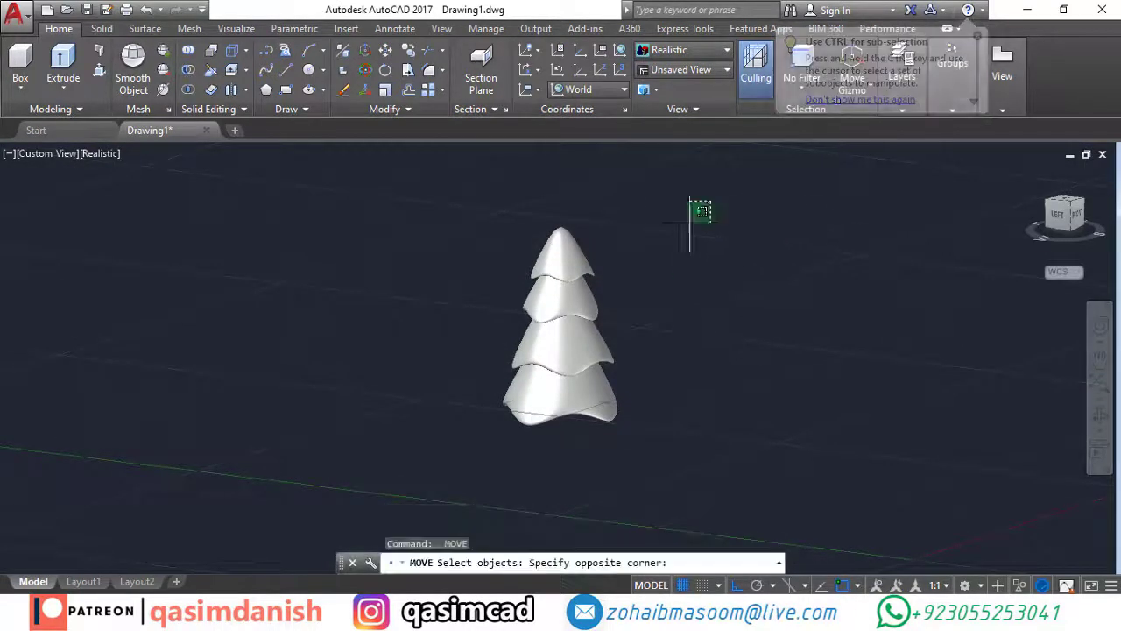
pyautogui.click(512, 265)
pyautogui.press('Return')
pyautogui.click(758, 196)
pyautogui.press('Escape')
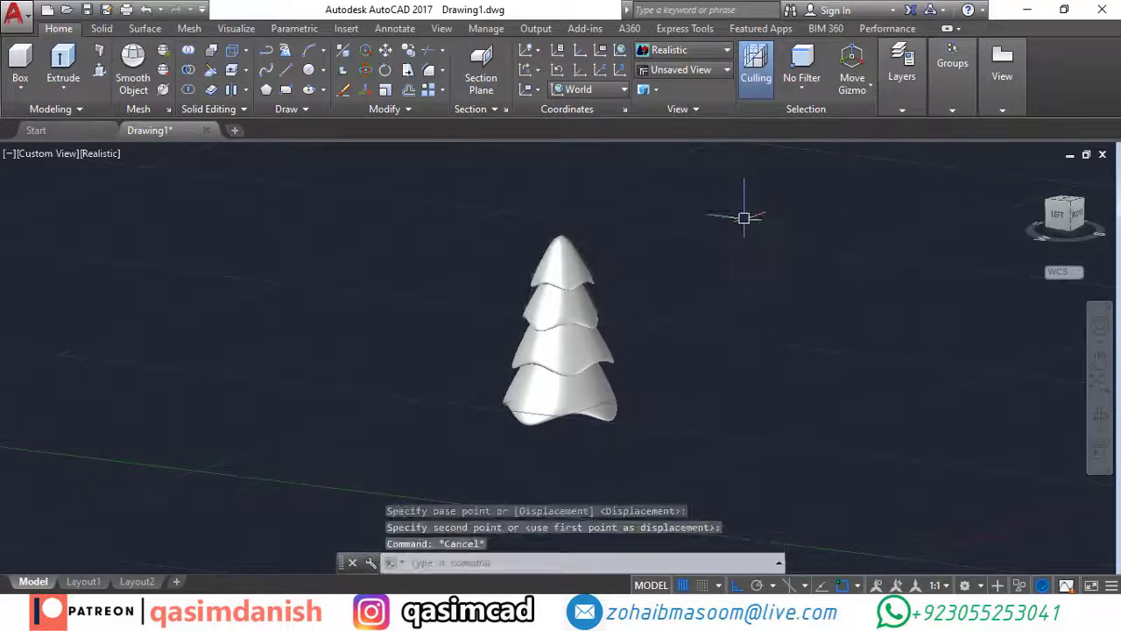
# Draw a tall, narrow mesh cylinder beside the tree's base as its trunk.
pyautogui.keyDown('shift'); pyautogui.moveTo(744, 215); pyautogui.dragTo(764, 218, button='middle'); pyautogui.keyUp('shift')
pyautogui.keyDown('shift'); pyautogui.moveTo(877, 217); pyautogui.dragTo(824, 400, button='middle'); pyautogui.keyUp('shift')
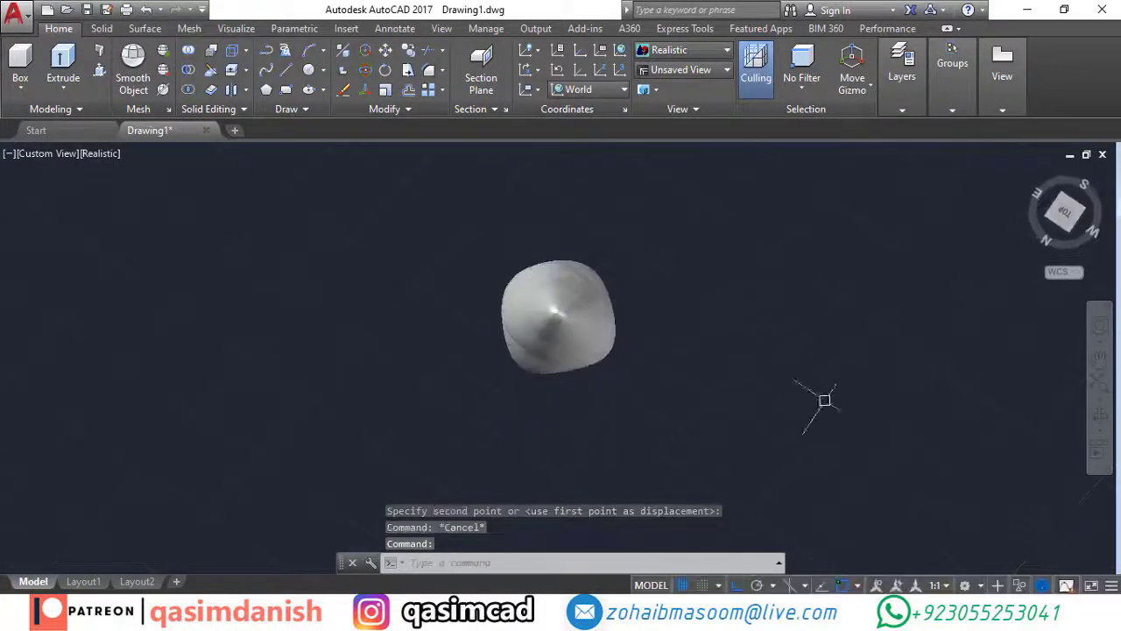
pyautogui.click(129, 28)
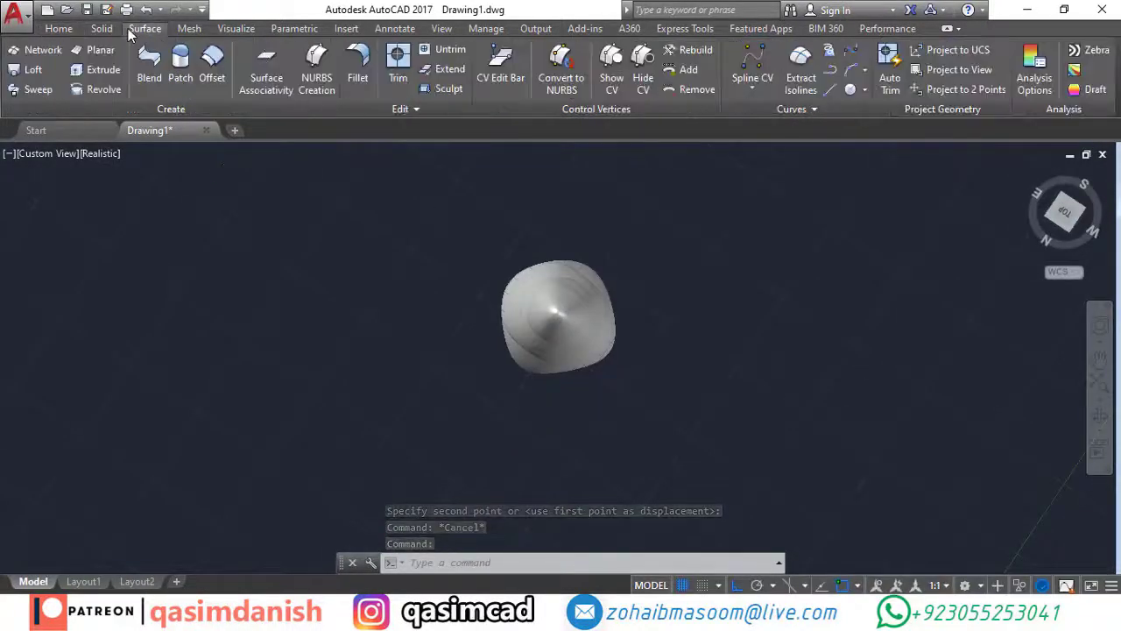
pyautogui.click(189, 28)
pyautogui.click(37, 80)
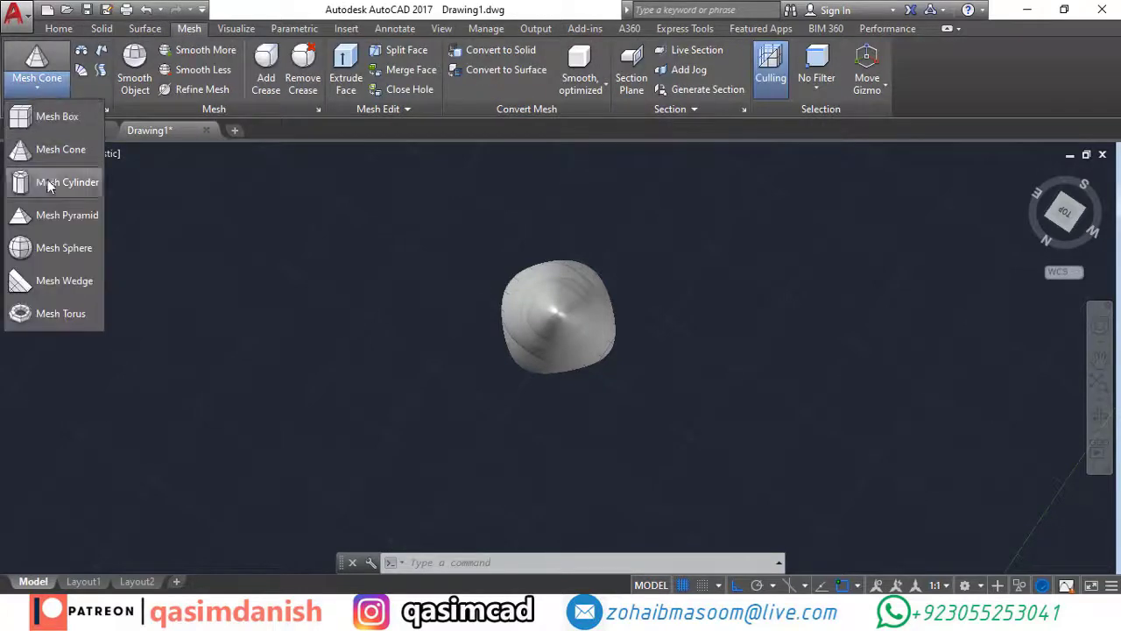
pyautogui.click(70, 182)
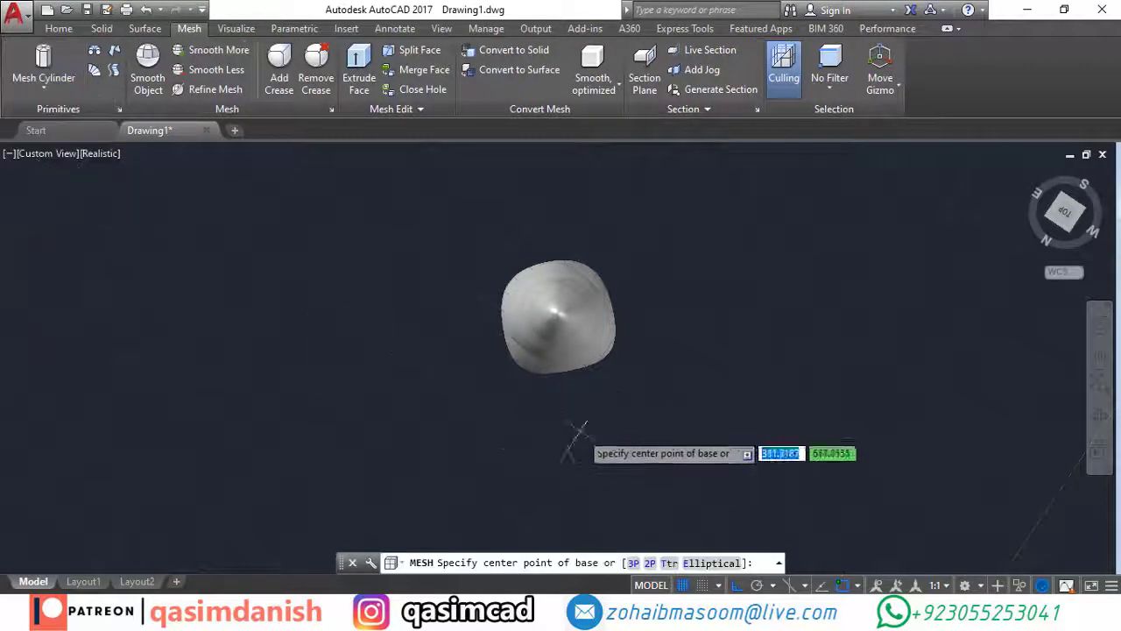
pyautogui.click(657, 374)
pyautogui.click(668, 390)
pyautogui.keyDown('shift'); pyautogui.moveTo(674, 389); pyautogui.dragTo(607, 320, button='middle'); pyautogui.keyUp('shift')
pyautogui.scroll(-2, 703, 270)
pyautogui.click(610, 327)
pyautogui.scroll(4, 674, 263)
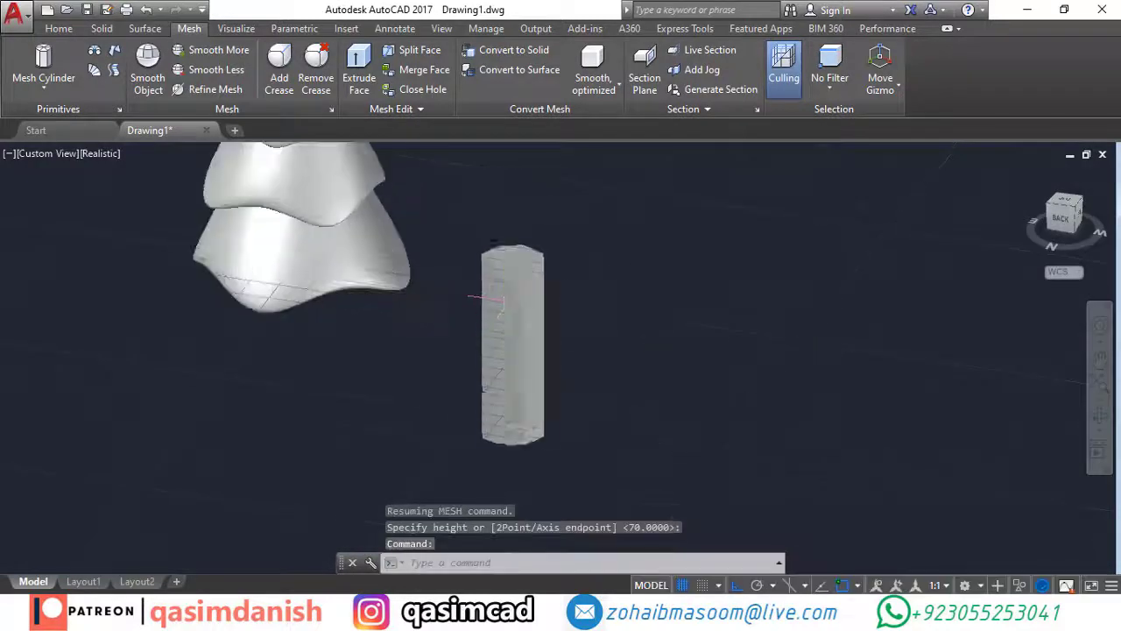
# Increase the smoothness of the trunk cylinder mesh by one level.
pyautogui.click(210, 50)
pyautogui.click(513, 337)
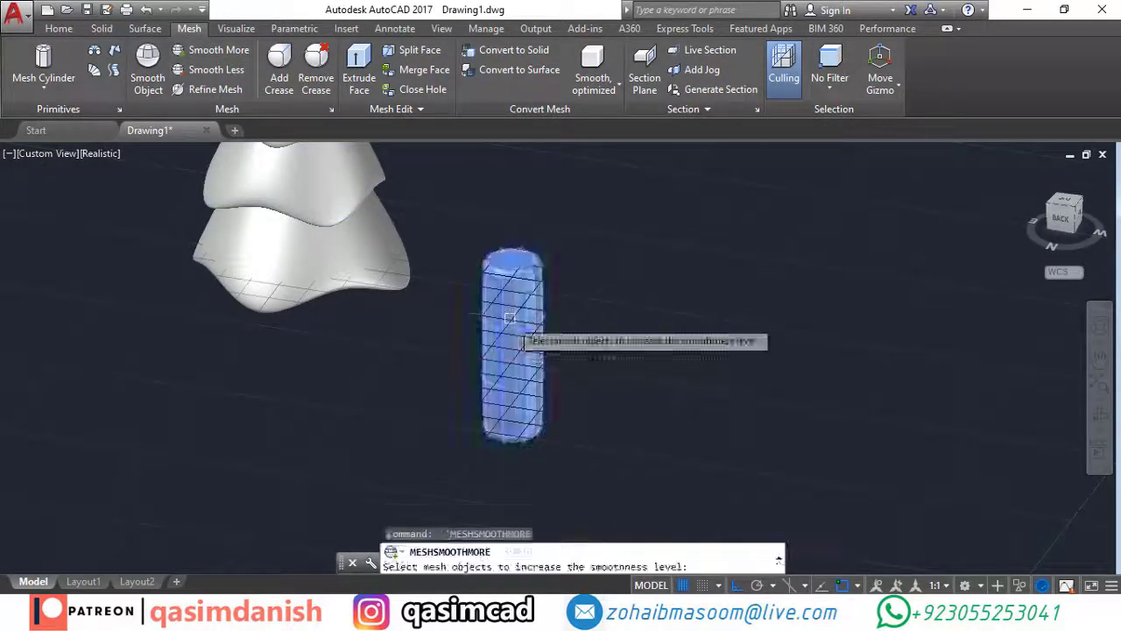
pyautogui.press('Return')
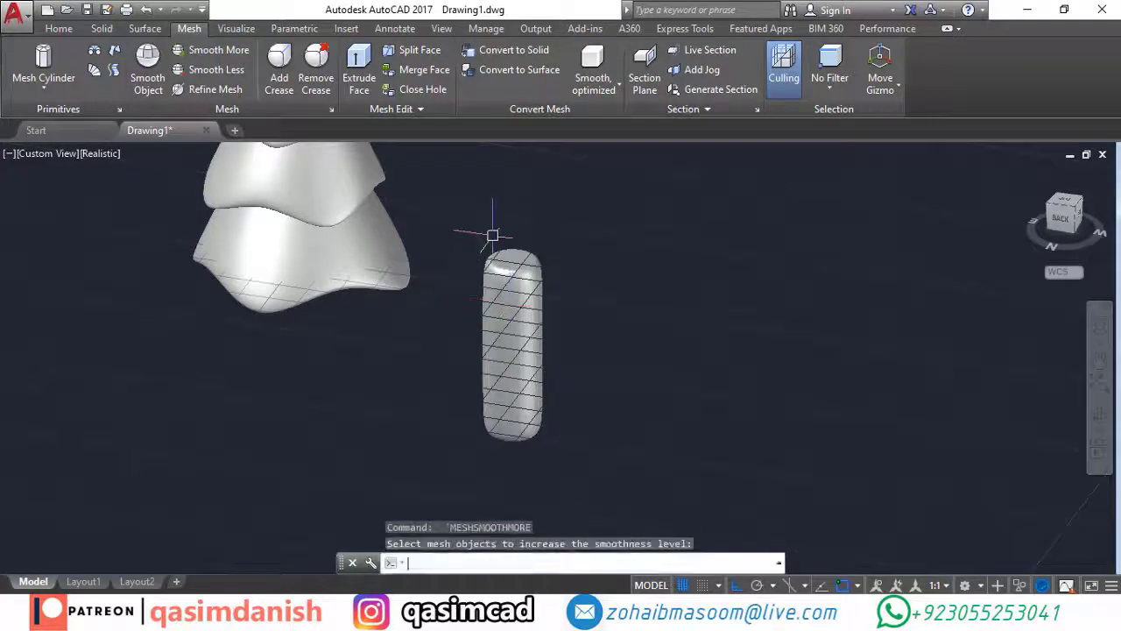
pyautogui.press('Escape')
# Set the visual style to 2D Wireframe so the mesh center points can be picked.
pyautogui.write('m')
pyautogui.press('Return')
pyautogui.scroll(-2, 569, 322)
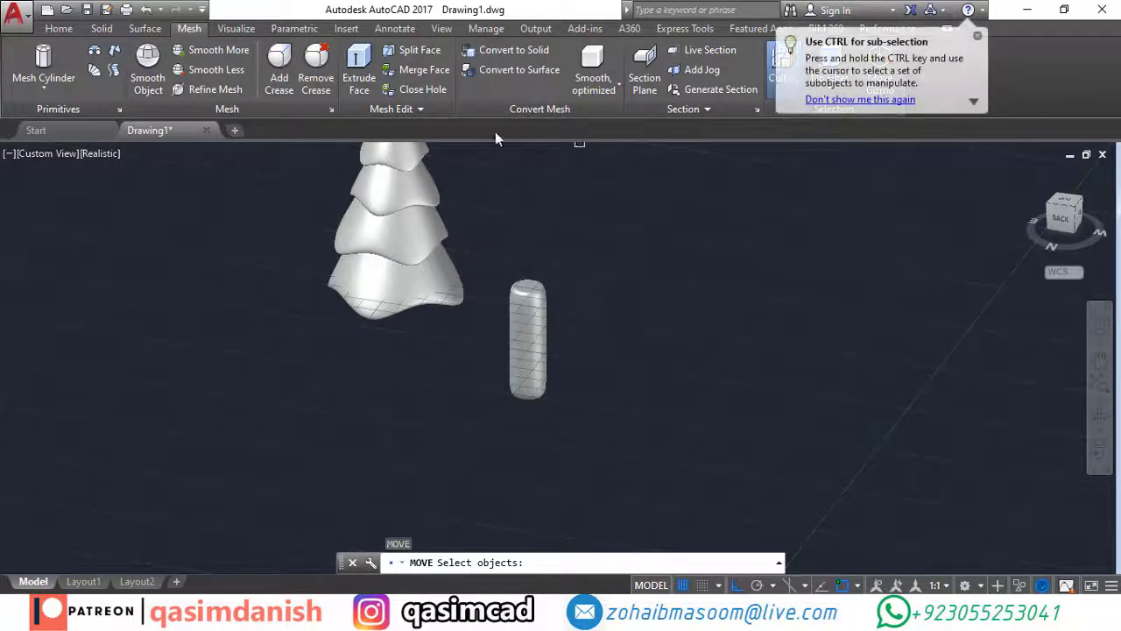
pyautogui.click(101, 153)
pyautogui.click(125, 192)
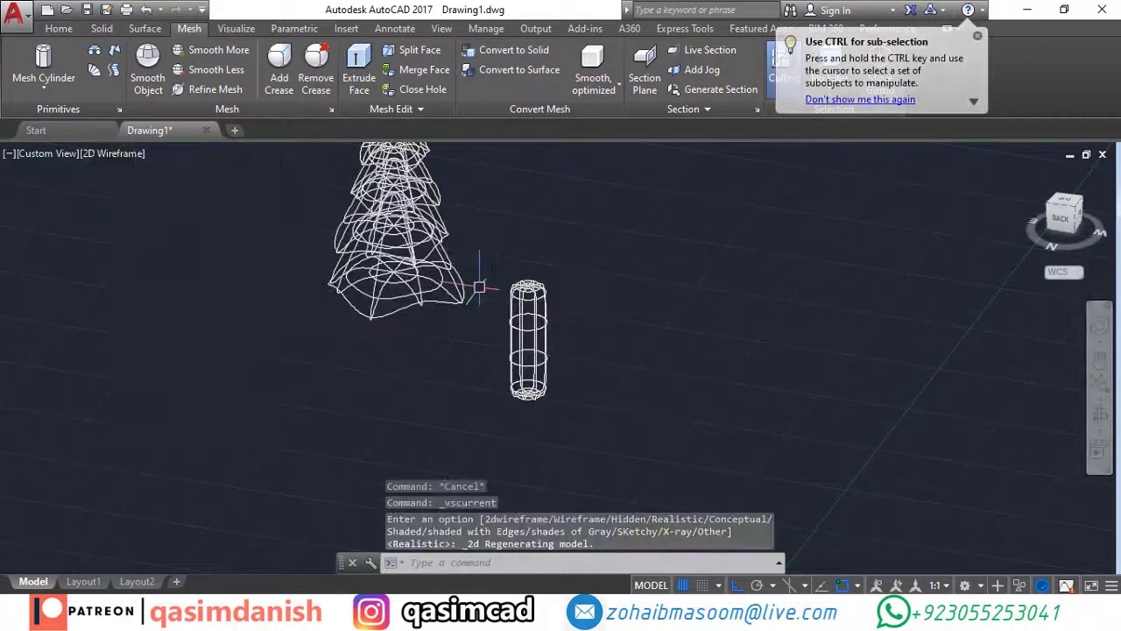
# Move the trunk from its top center to the center of the bottom tier's base, and restore the Realistic visual style.
pyautogui.click(530, 302)
pyautogui.press('Return')
pyautogui.scroll(5, 534, 302)
pyautogui.click(652, 355)
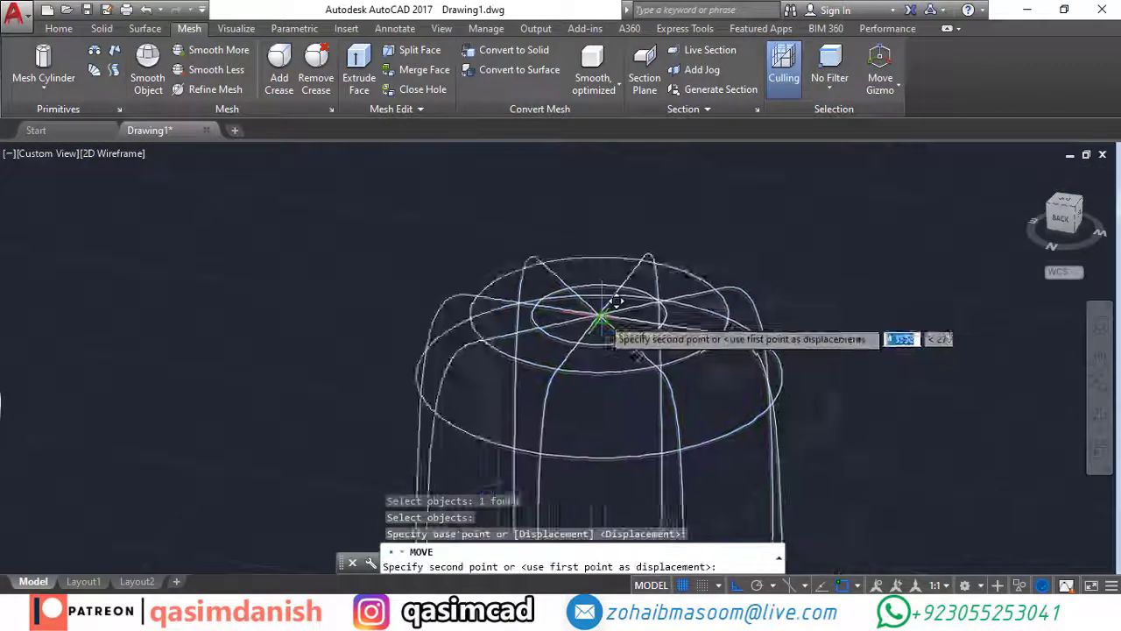
pyautogui.scroll(5, 438, 288)
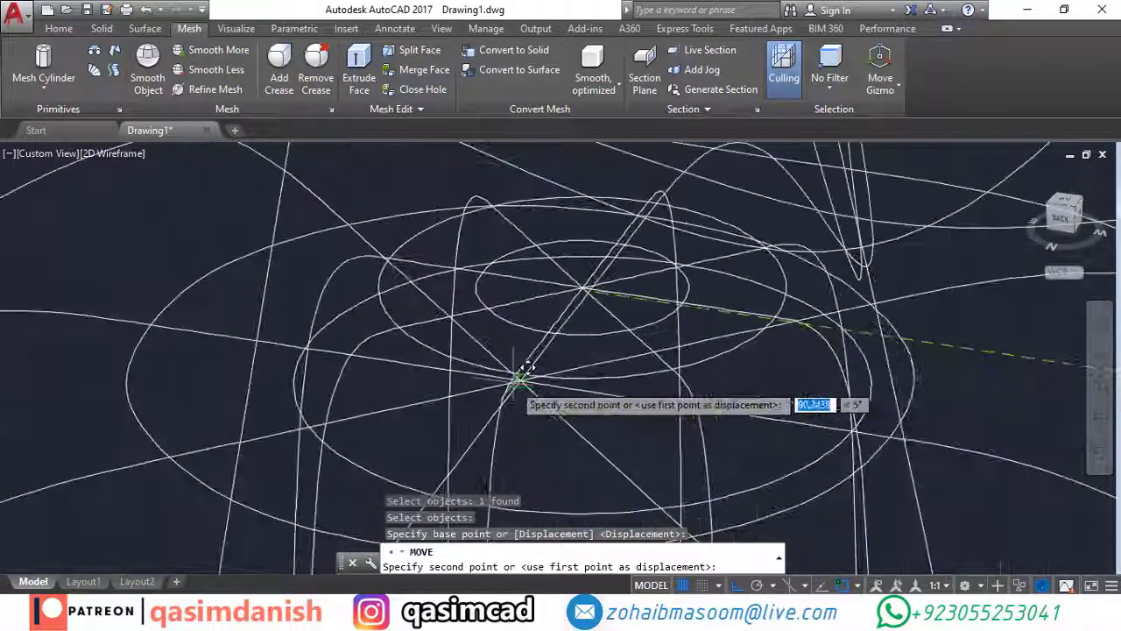
pyautogui.scroll(-6, 518, 380)
pyautogui.moveTo(602, 290)
pyautogui.keyDown('shift'); pyautogui.mouseDown(button='middle')
pyautogui.moveTo(631, 273)
pyautogui.moveTo(613, 275)
pyautogui.mouseUp(button='middle'); pyautogui.keyUp('shift')
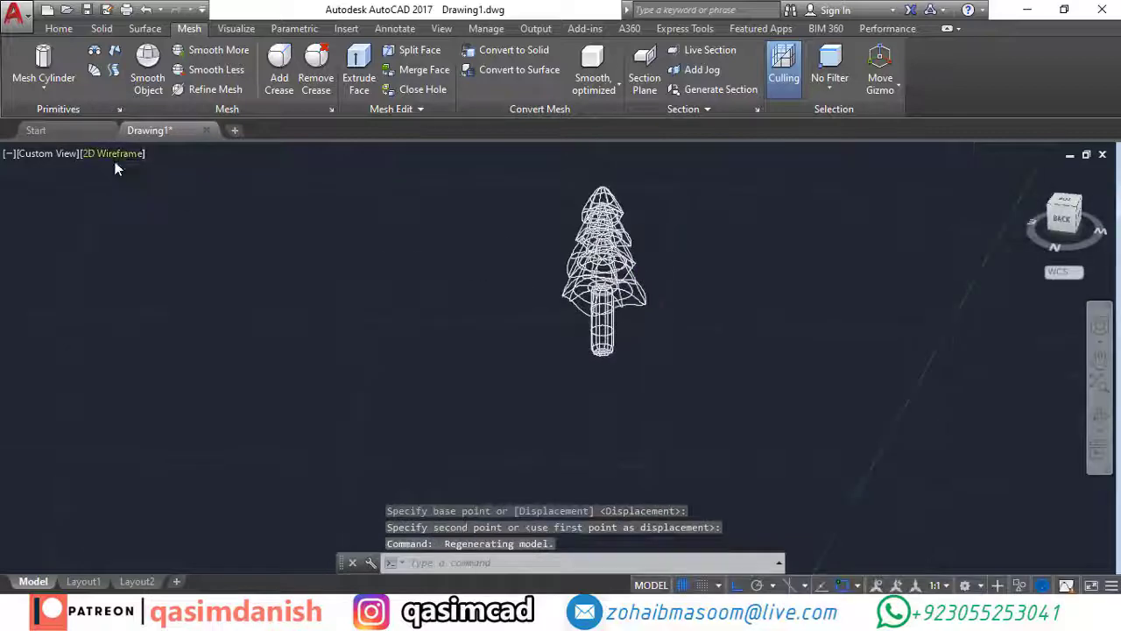
pyautogui.click(114, 156)
pyautogui.click(178, 252)
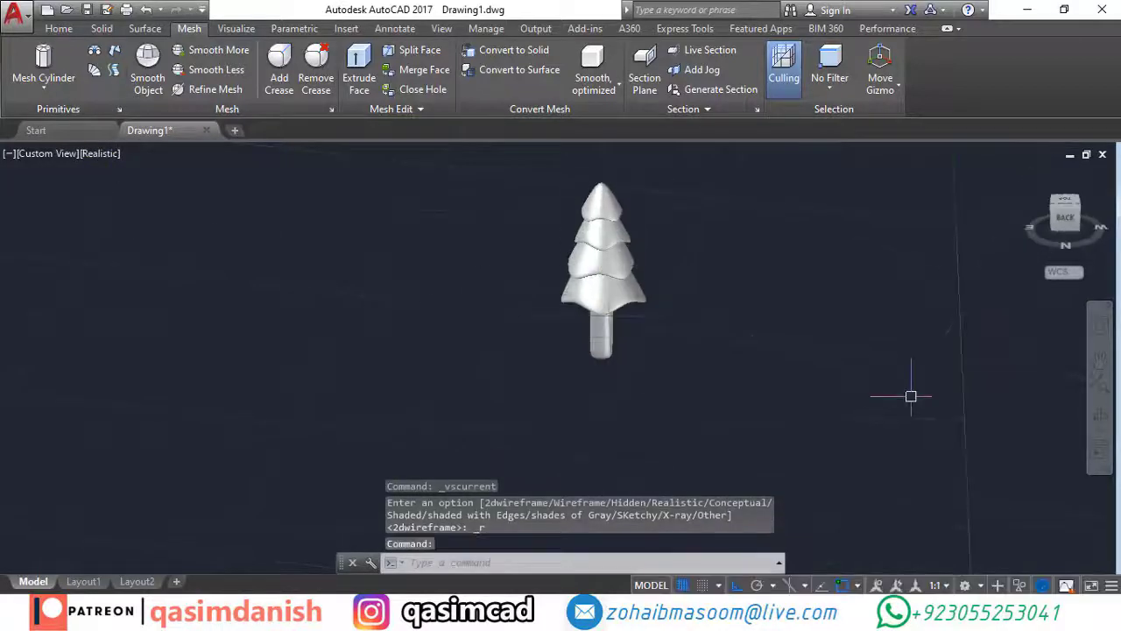
# Move the whole tree, including all four tiers and the trunk, straight up along the Z axis.
pyautogui.write('m')
pyautogui.press('Return')
pyautogui.click(838, 182)
pyautogui.click(515, 379)
pyautogui.press('Return')
pyautogui.click(746, 477)
pyautogui.keyDown('shift'); pyautogui.moveTo(629, 424); pyautogui.dragTo(511, 380, button='middle'); pyautogui.keyUp('shift')
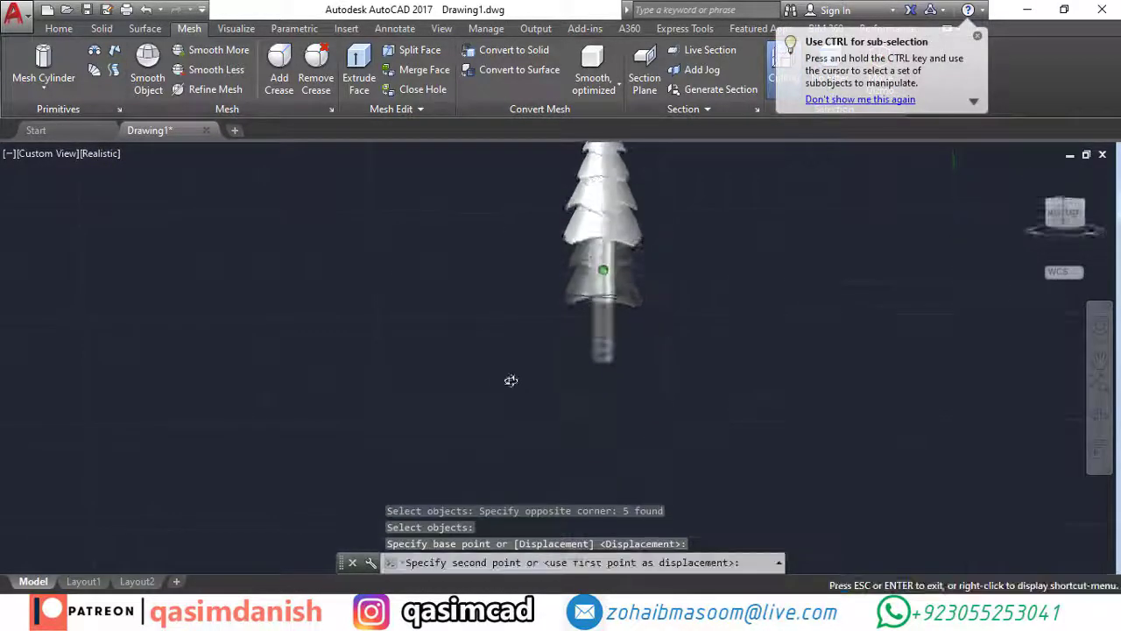
pyautogui.keyDown('shift'); pyautogui.moveTo(566, 408); pyautogui.dragTo(590, 388, button='middle'); pyautogui.keyUp('shift')
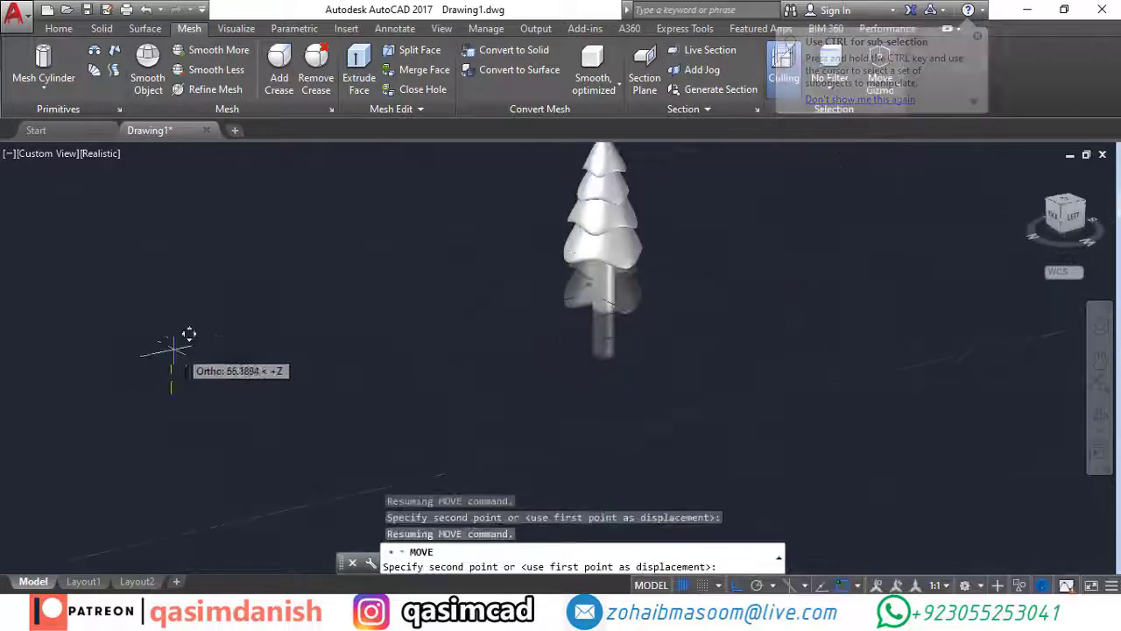